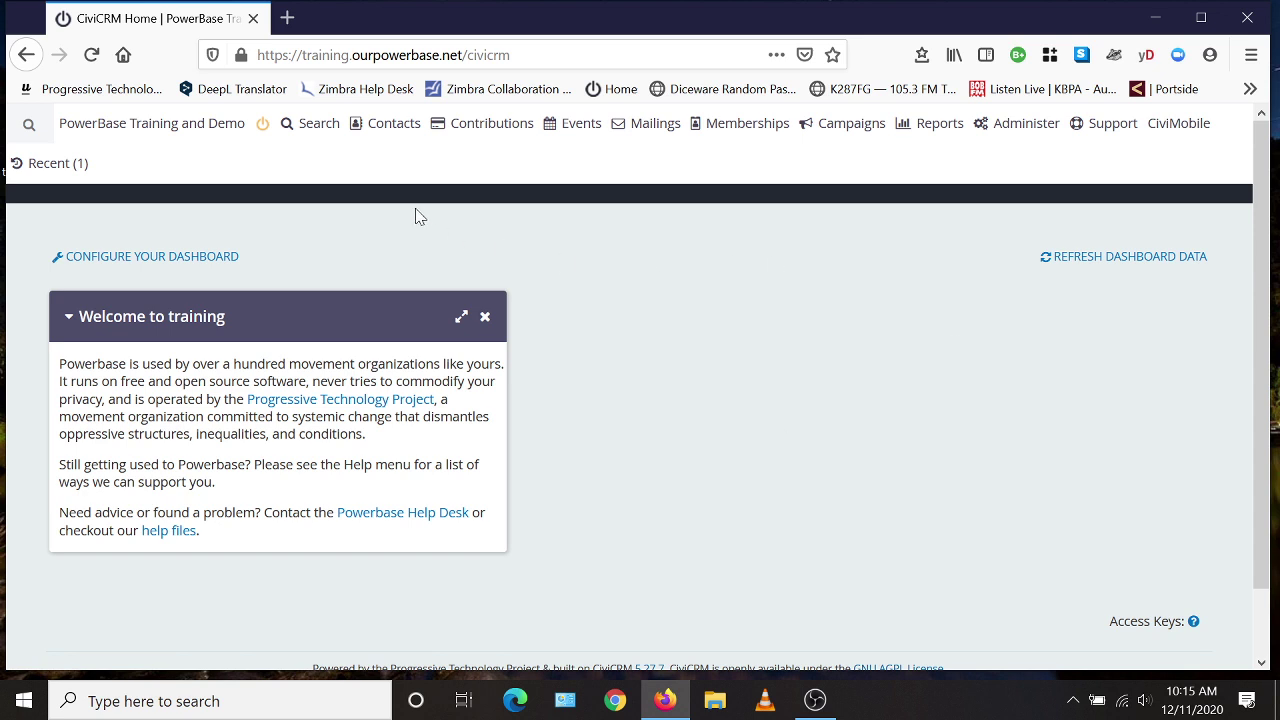
- Open the Advanced Search form and set its results to display as Contributions
{"action": "mouse_move", "coordinate": [320, 128]}
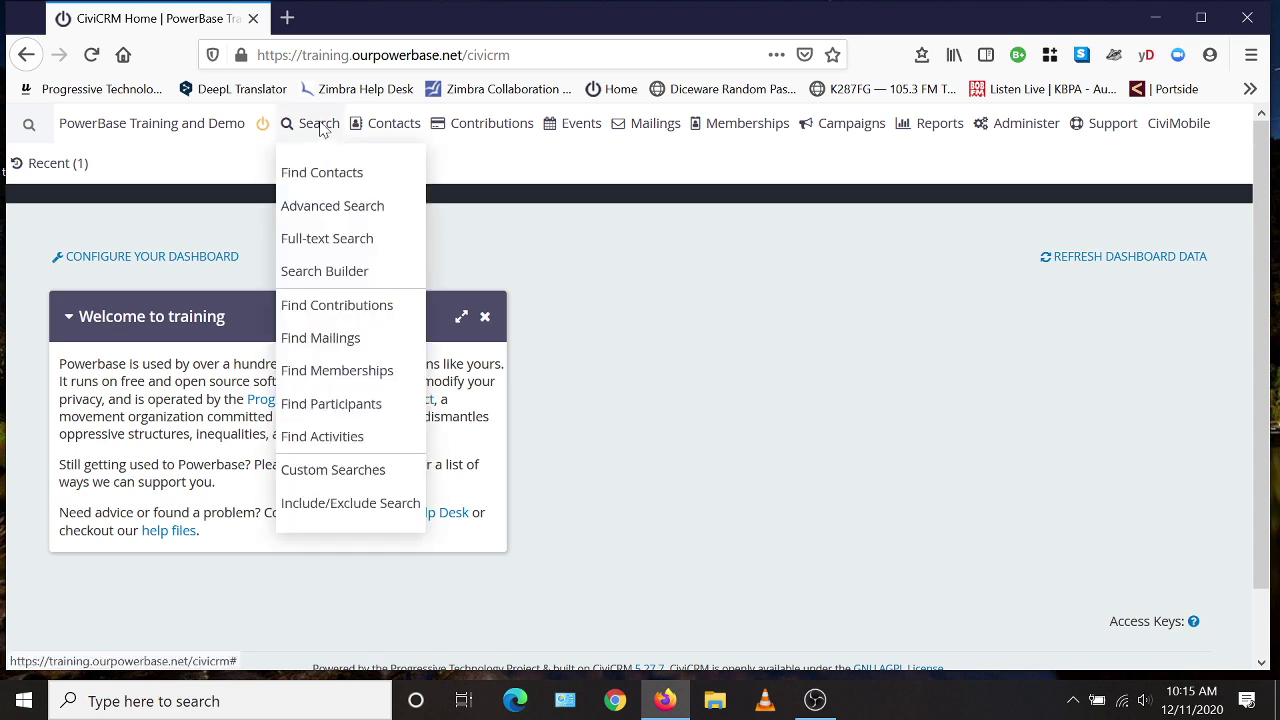
{"action": "left_click", "coordinate": [331, 206]}
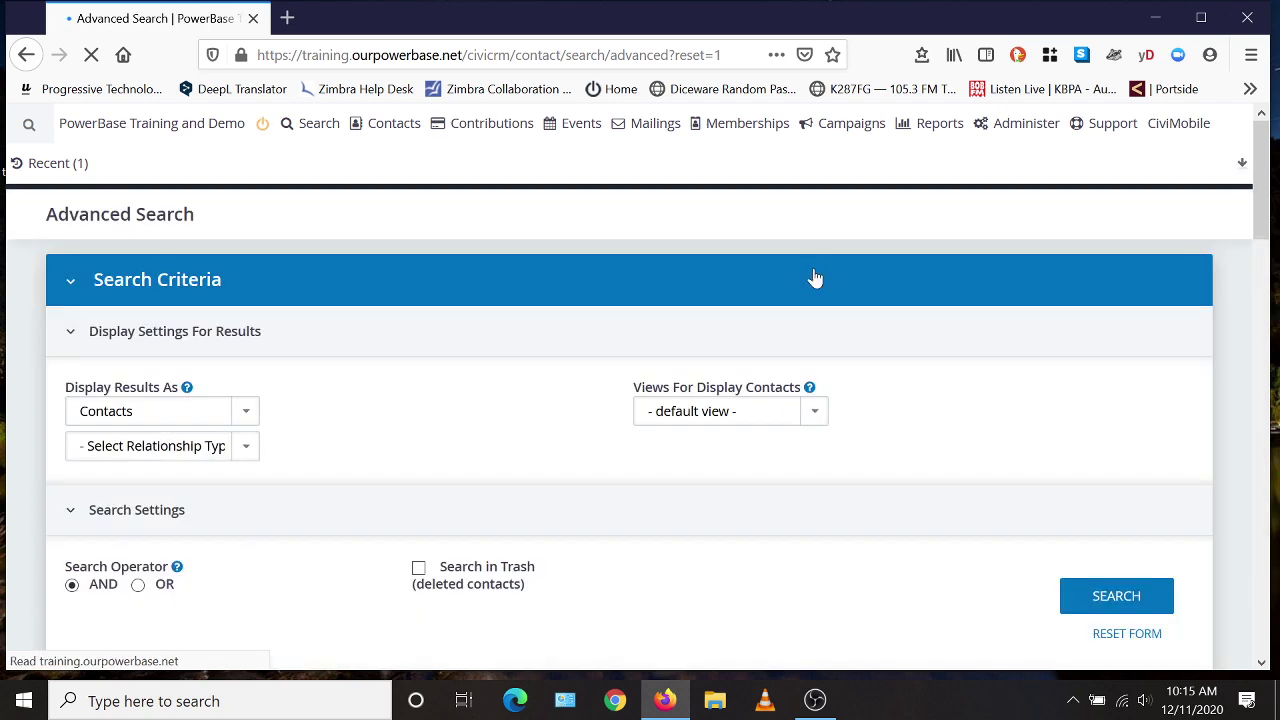
{"action": "scroll", "coordinate": [443, 263], "scroll_direction": "down", "scroll_amount": 1}
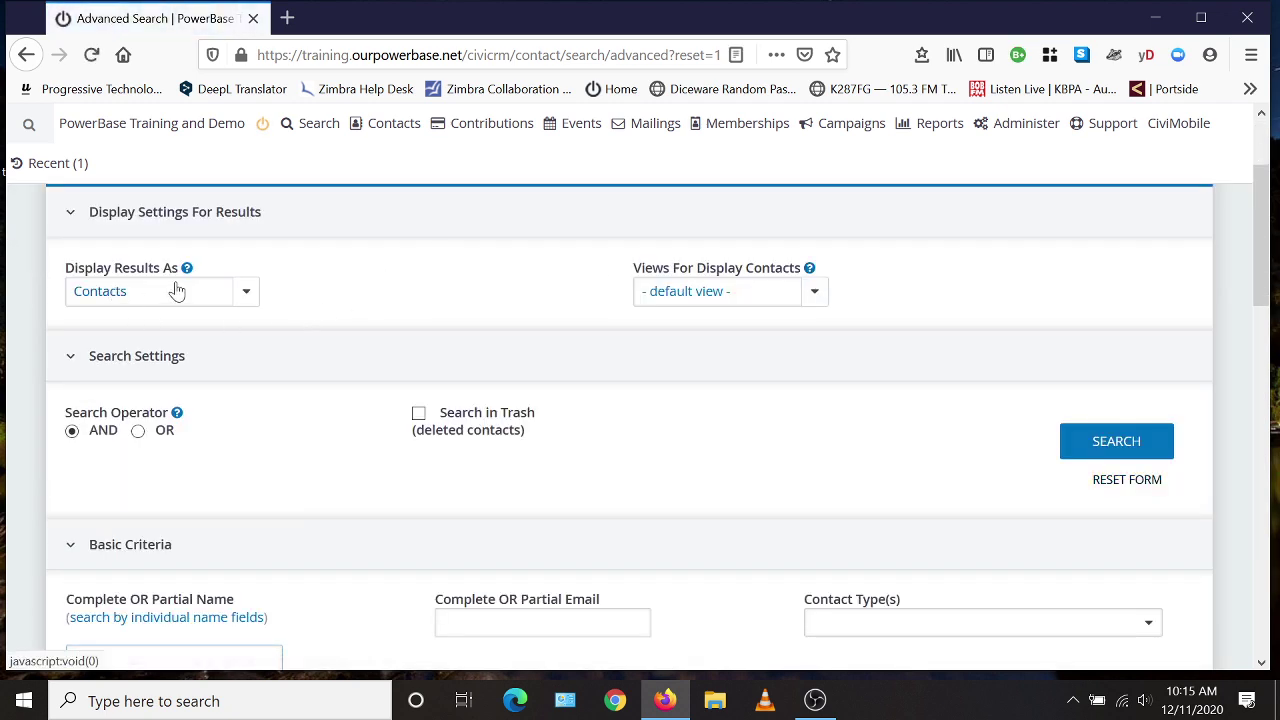
{"action": "left_click", "coordinate": [243, 296]}
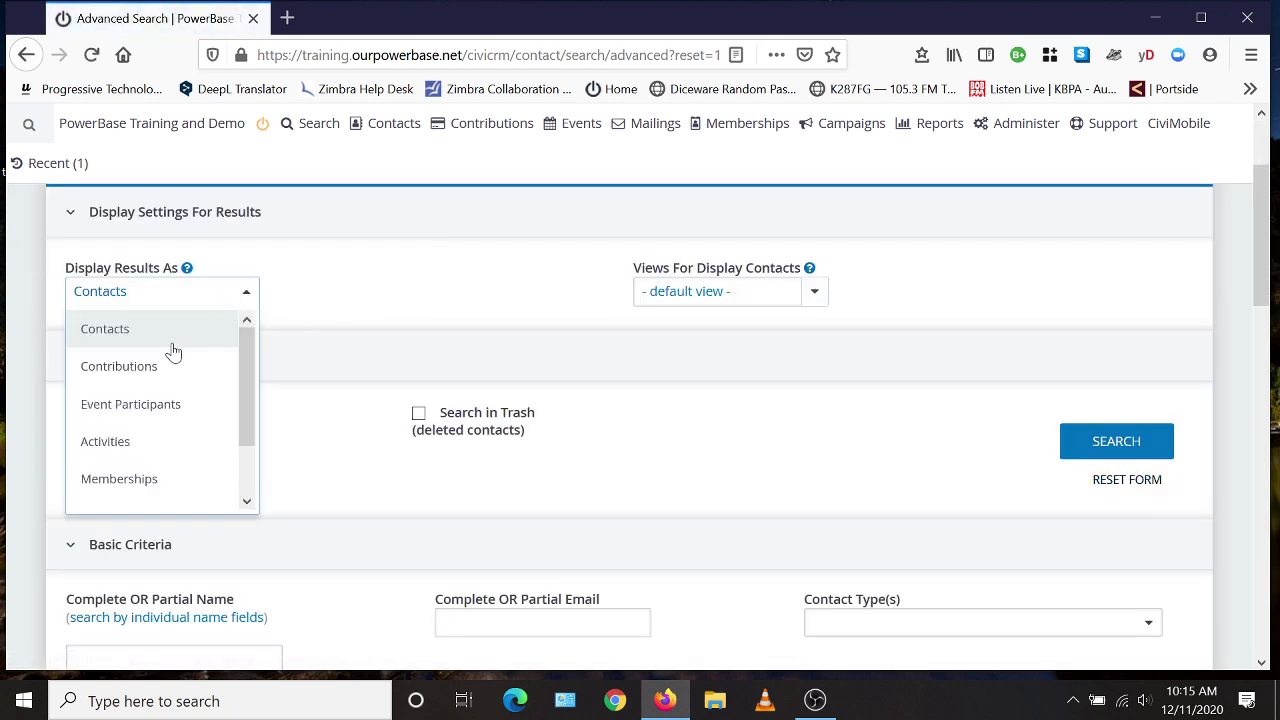
{"action": "left_click", "coordinate": [155, 368]}
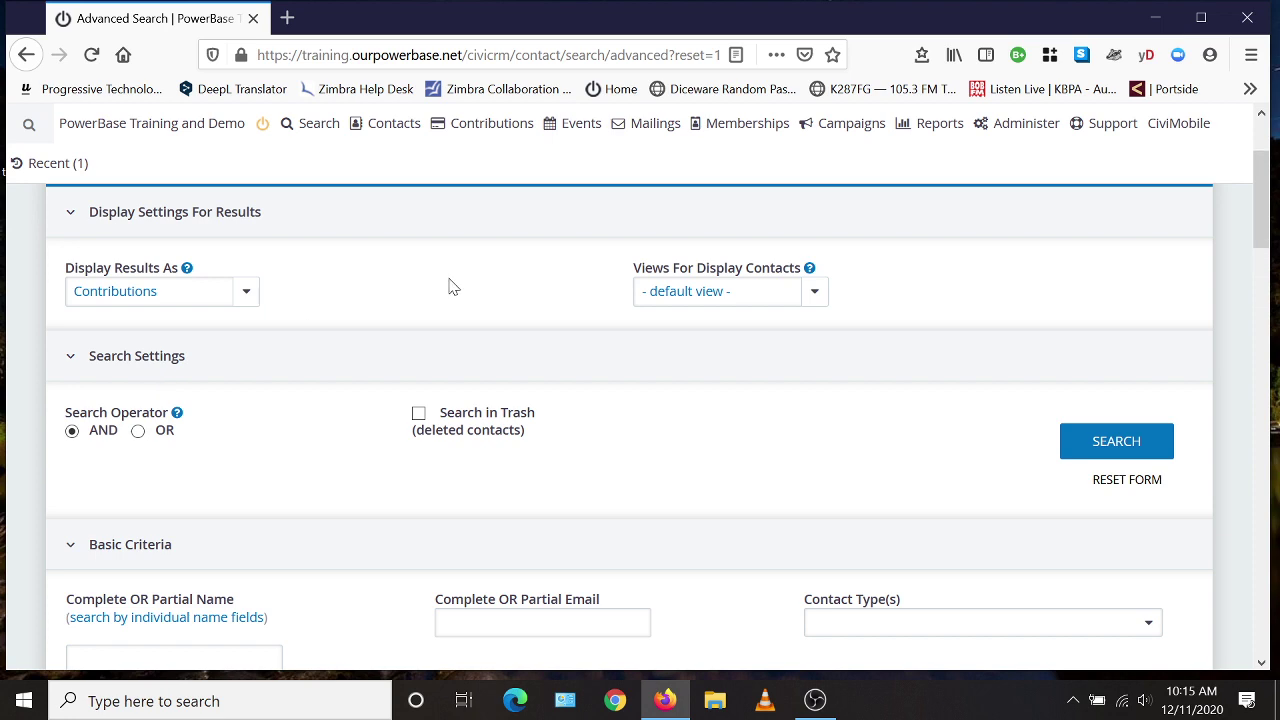
- In the Contributions criteria, limit the date received to the previous calendar month
{"action": "scroll", "coordinate": [449, 287], "scroll_direction": "down", "scroll_amount": 15}
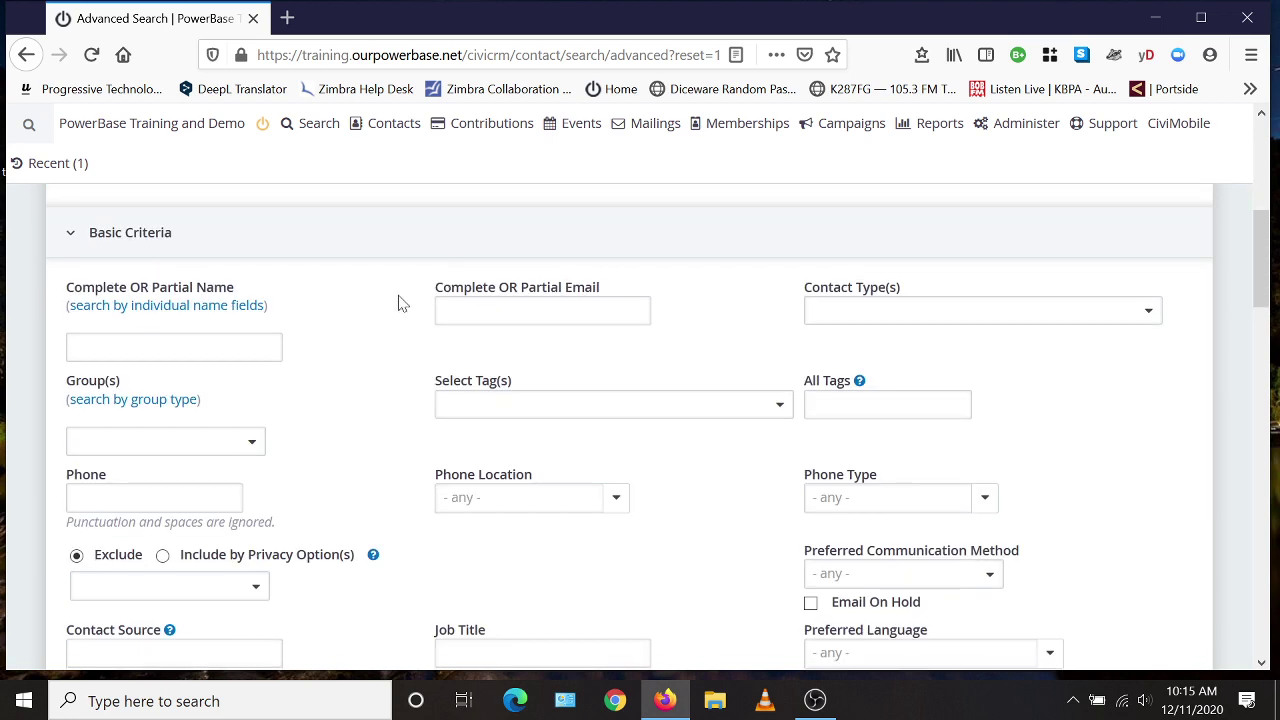
{"action": "scroll", "coordinate": [416, 352], "scroll_direction": "down", "scroll_amount": 2}
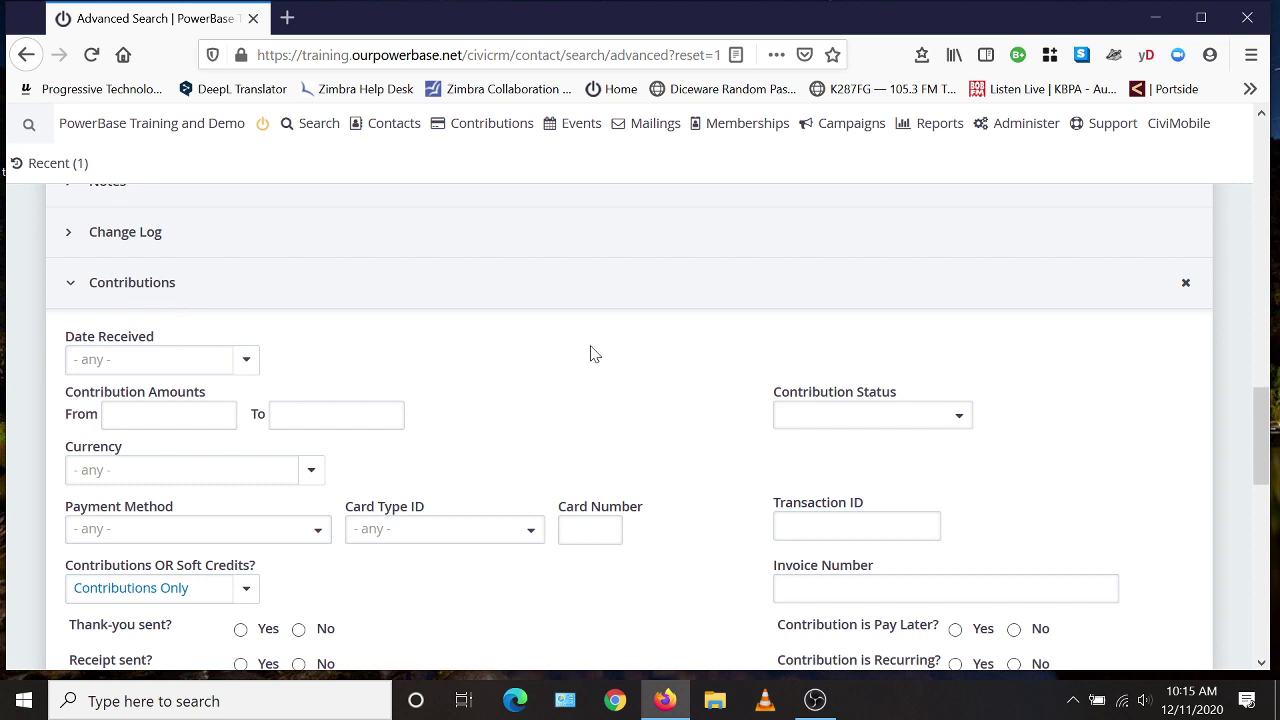
{"action": "scroll", "coordinate": [590, 354], "scroll_direction": "down", "scroll_amount": 2}
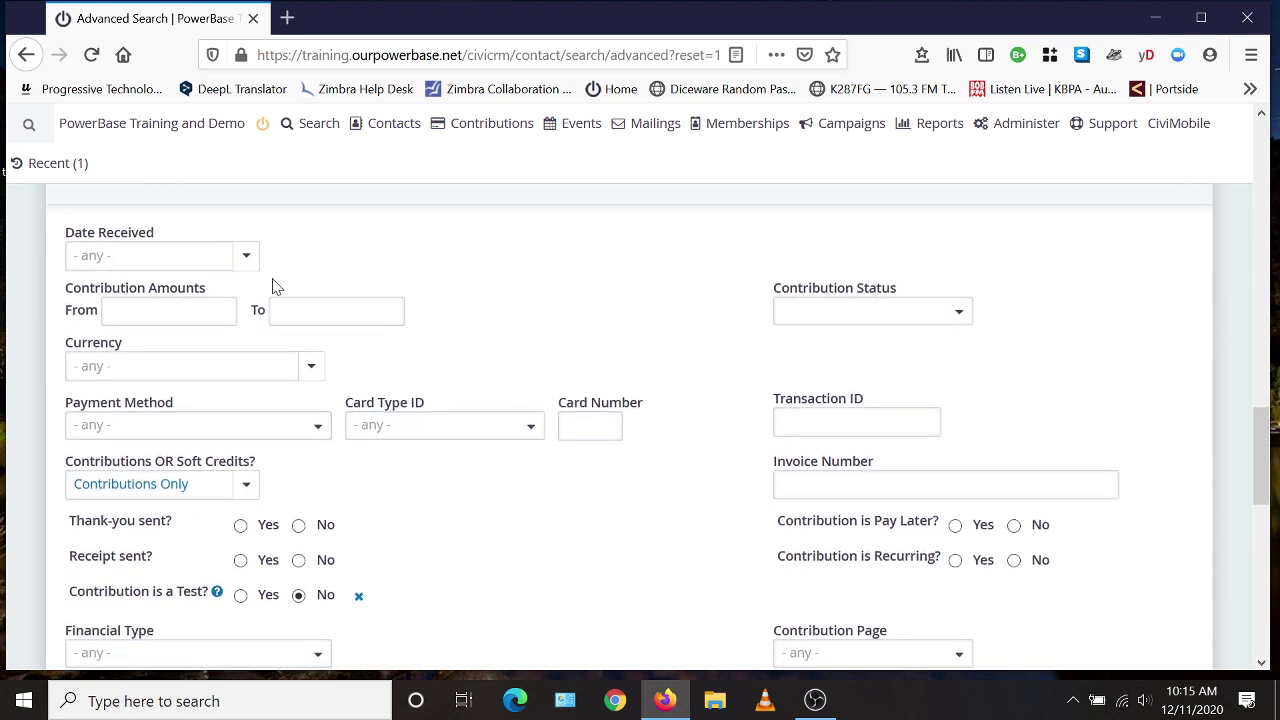
{"action": "left_click", "coordinate": [209, 257]}
{"action": "scroll", "coordinate": [246, 340], "scroll_direction": "down", "scroll_amount": 4}
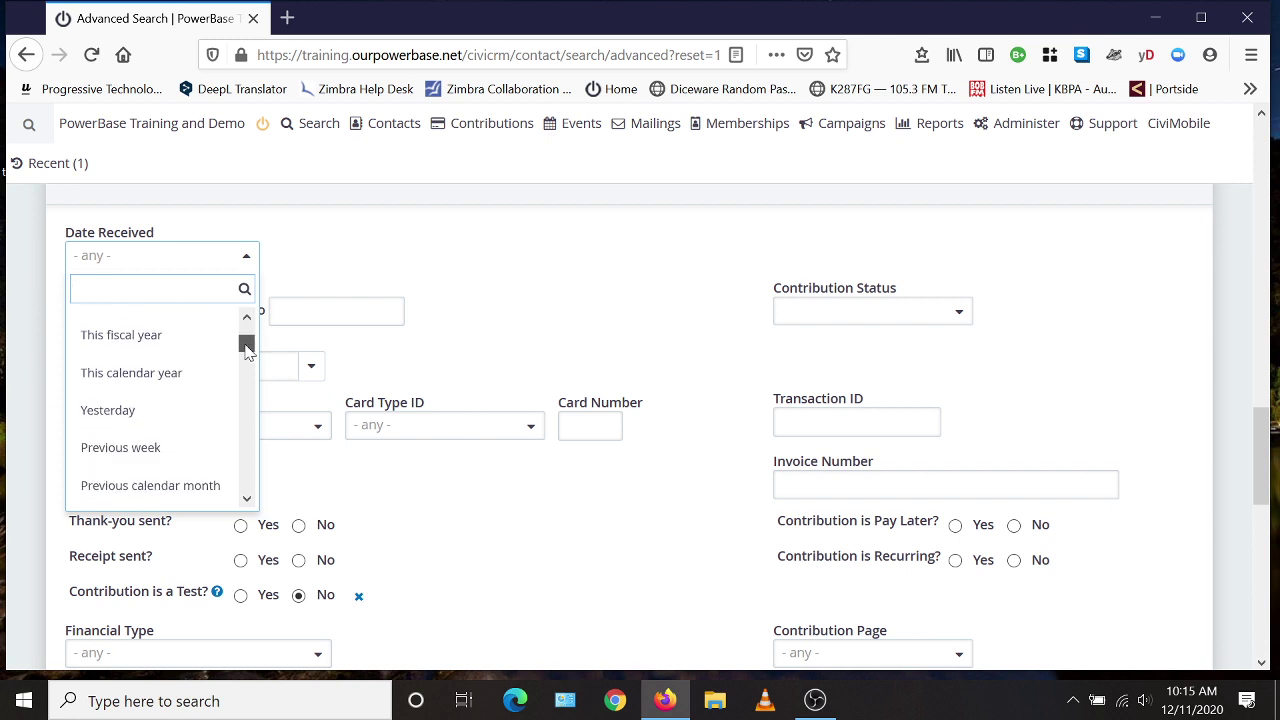
{"action": "left_click", "coordinate": [200, 430]}
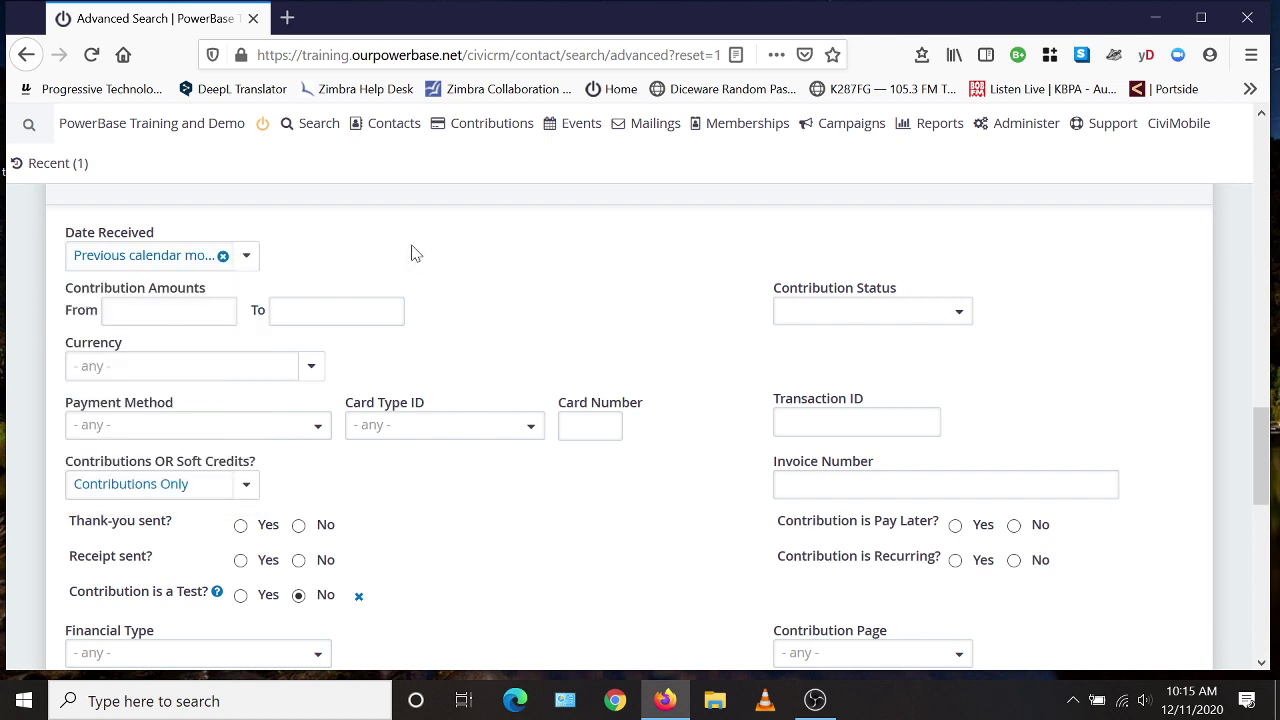
- Set the minimum contribution amount to 1 and the contribution status to Completed
{"action": "key", "text": "Tab"}
{"action": "type", "text": "1"}
{"action": "left_click", "coordinate": [850, 311]}
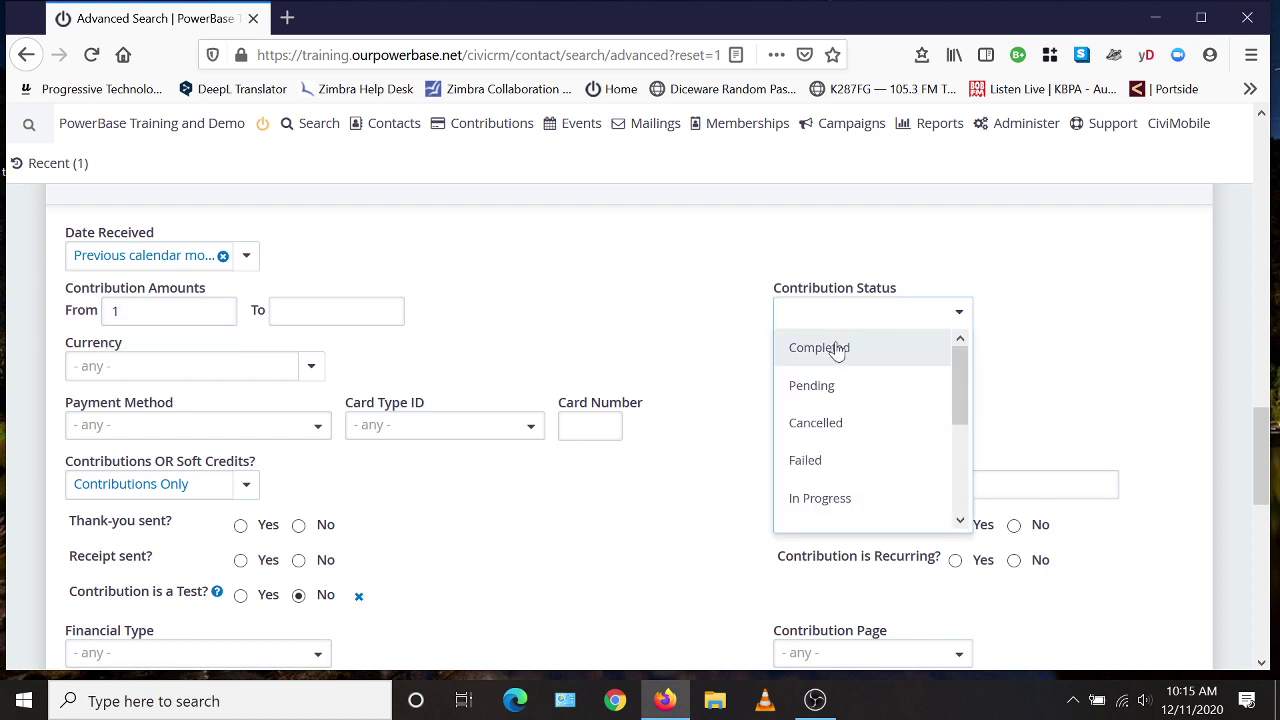
{"action": "left_click", "coordinate": [836, 356]}
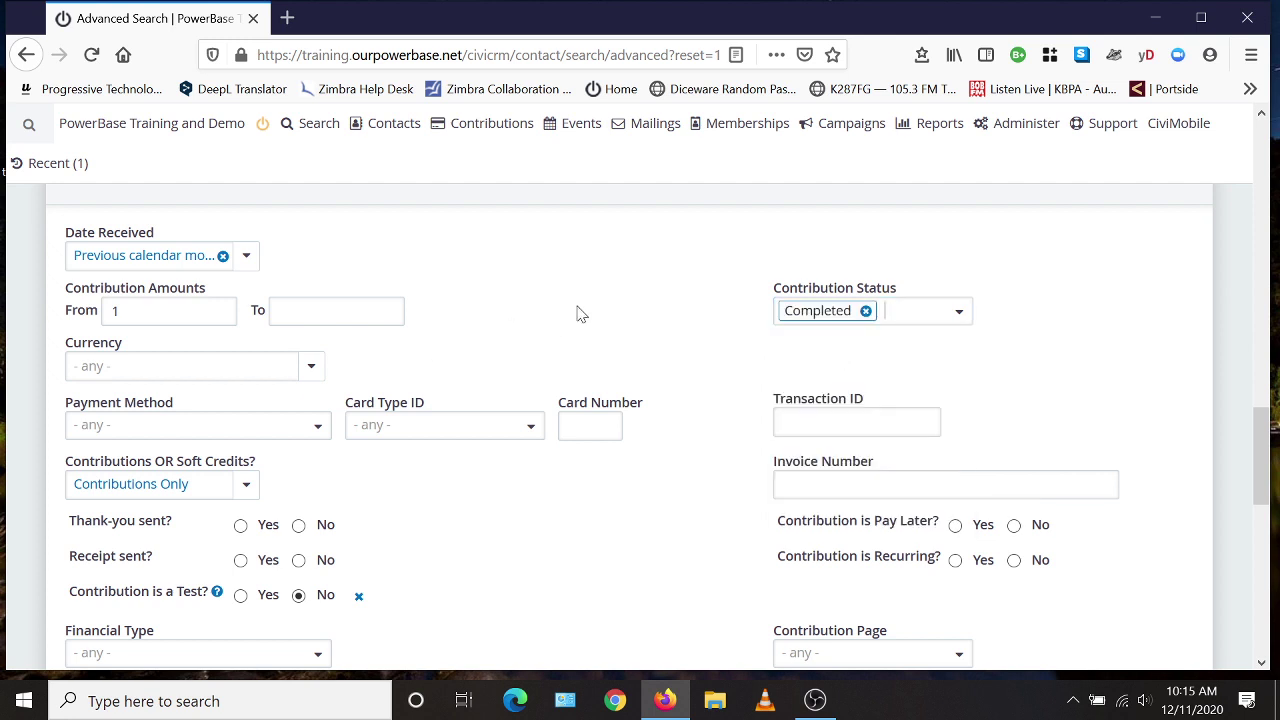
- Restrict the financial type to Donation and run the contribution search
{"action": "scroll", "coordinate": [561, 333], "scroll_direction": "down", "scroll_amount": 2}
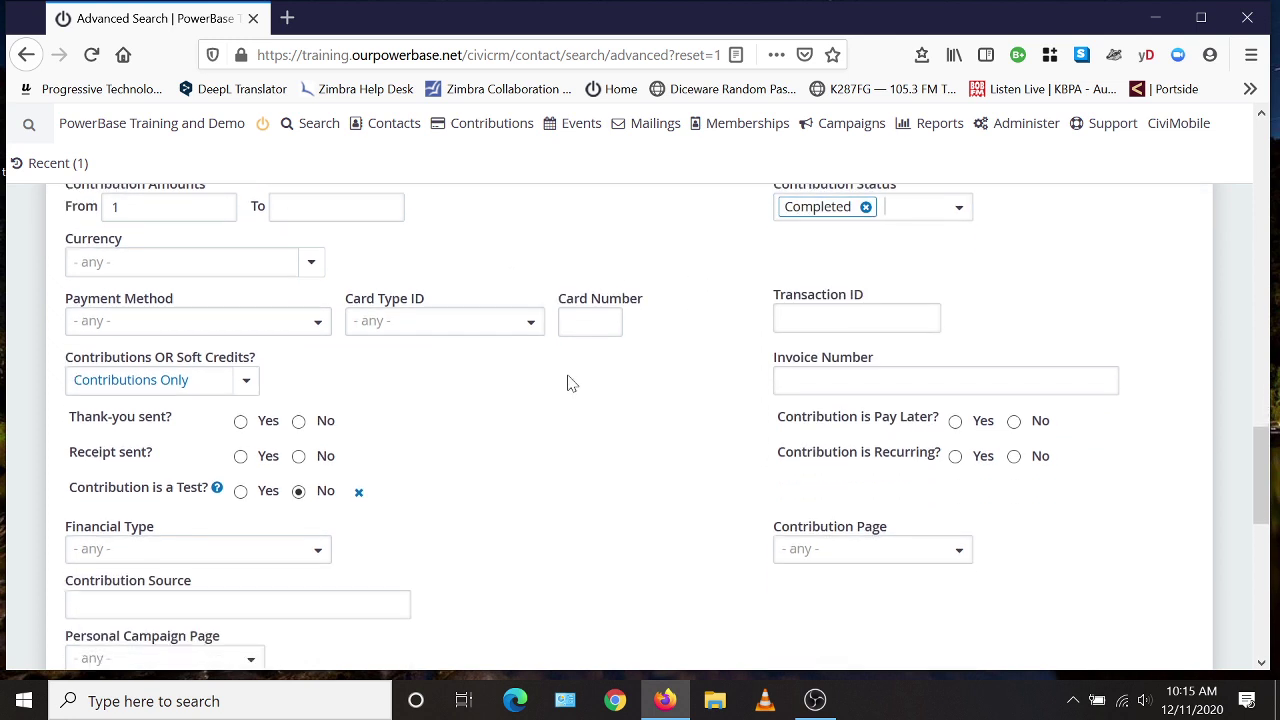
{"action": "scroll", "coordinate": [514, 431], "scroll_direction": "down", "scroll_amount": 2}
{"action": "left_click", "coordinate": [180, 445]}
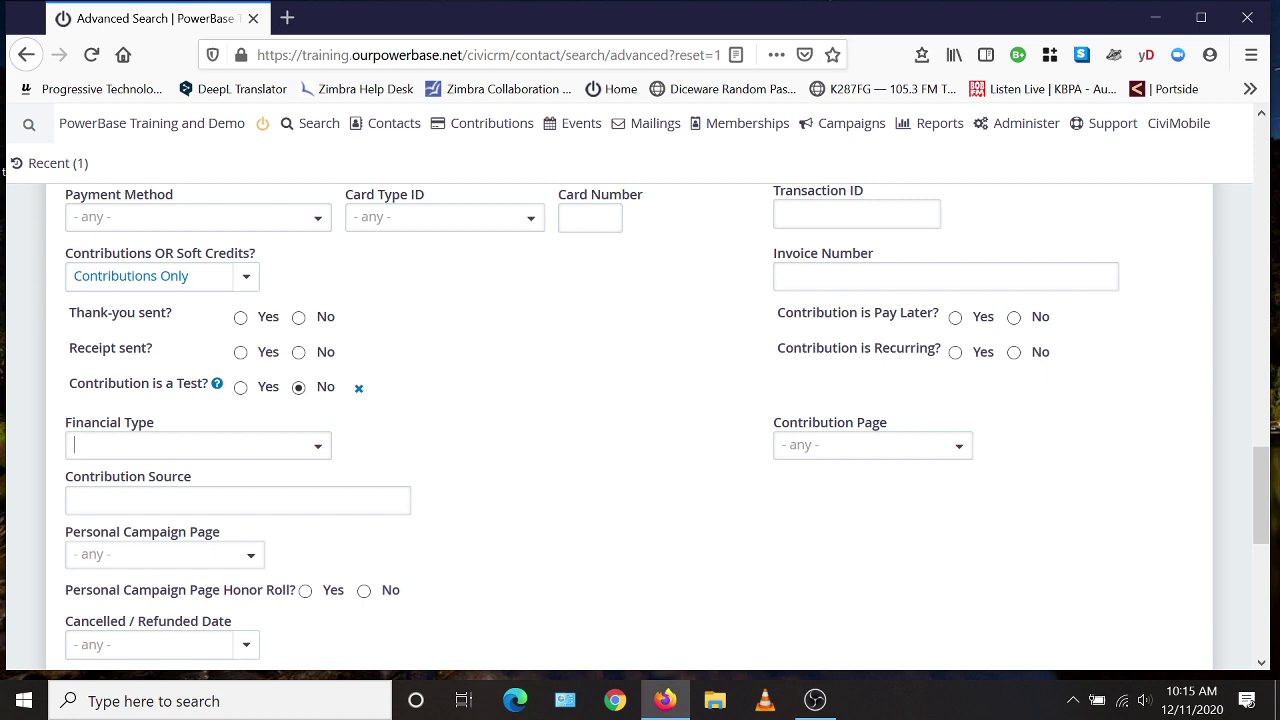
{"action": "left_click", "coordinate": [124, 526]}
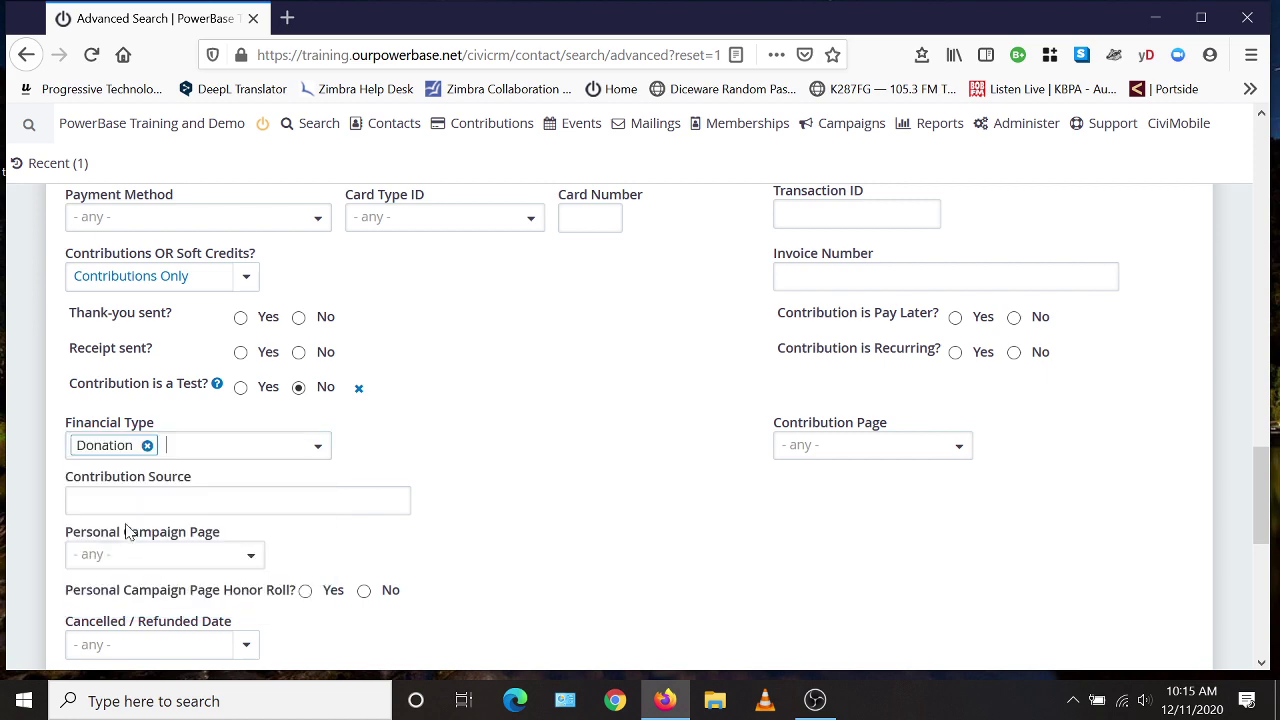
{"action": "scroll", "coordinate": [522, 410], "scroll_direction": "down", "scroll_amount": 5}
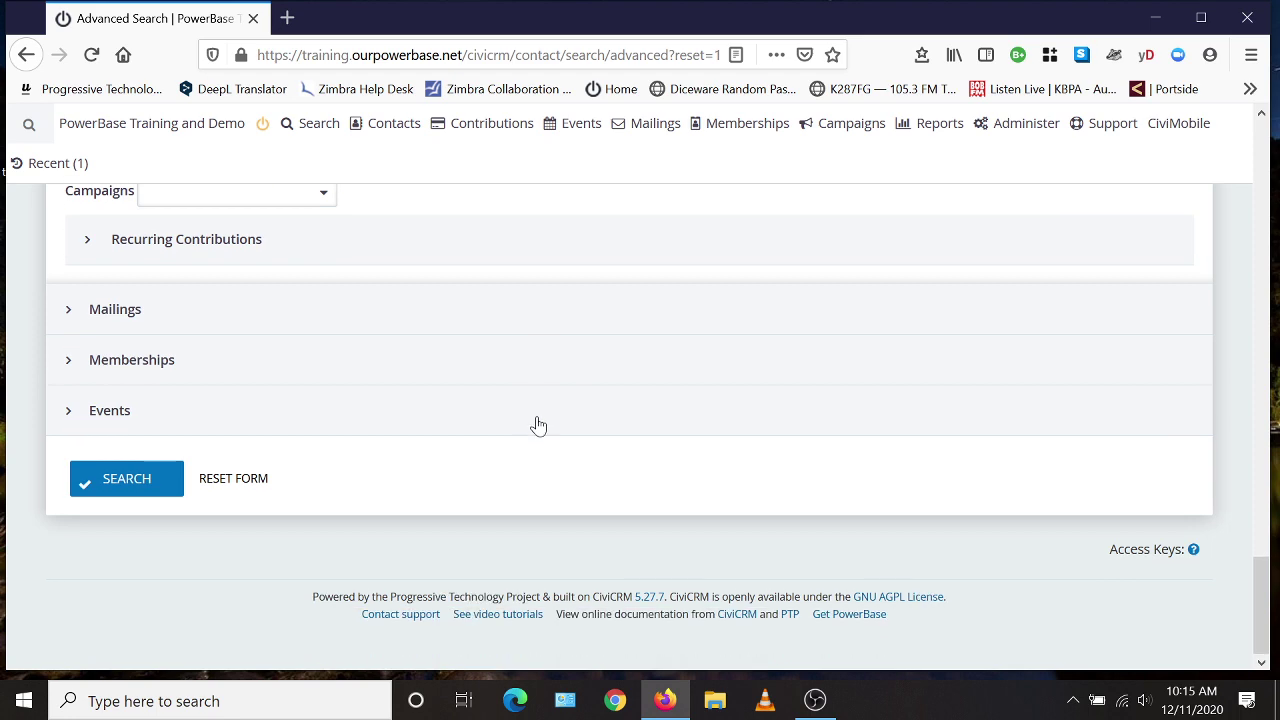
{"action": "left_click", "coordinate": [106, 484]}
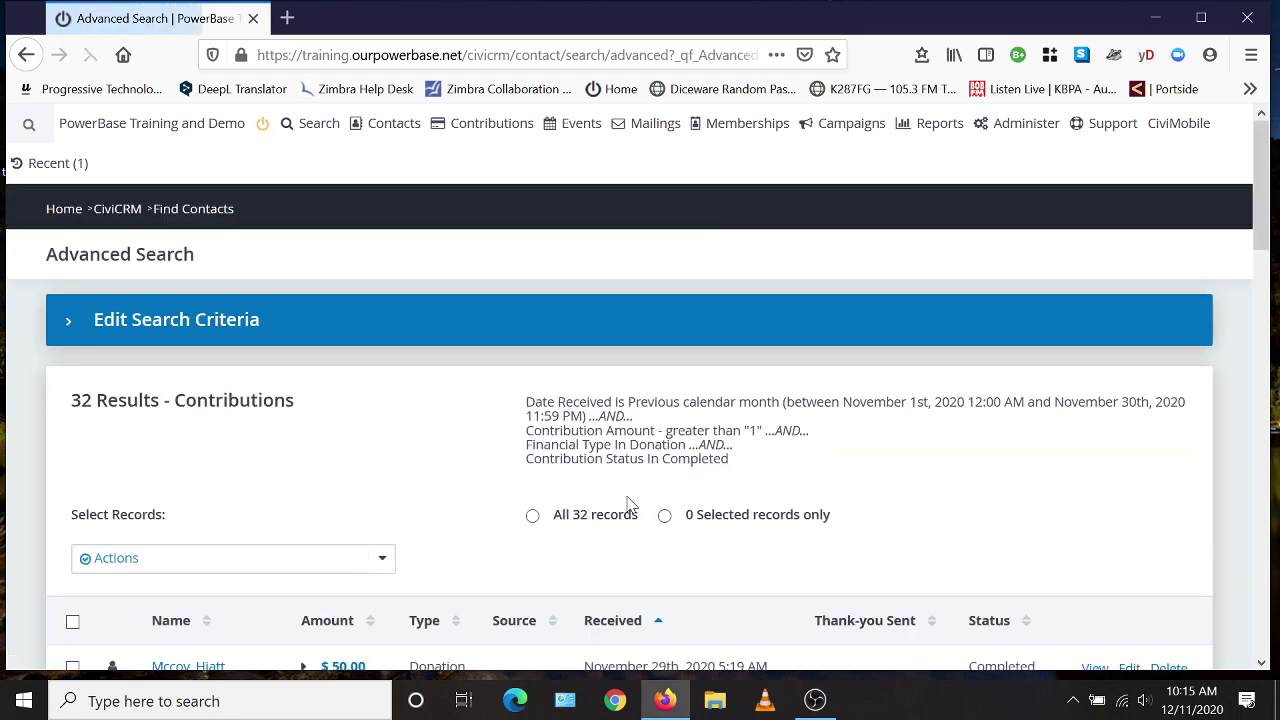
- Examine the contribution results heading, the summary of applied search criteria and the listed donations
{"action": "scroll", "coordinate": [405, 455], "scroll_direction": "down", "scroll_amount": 2}
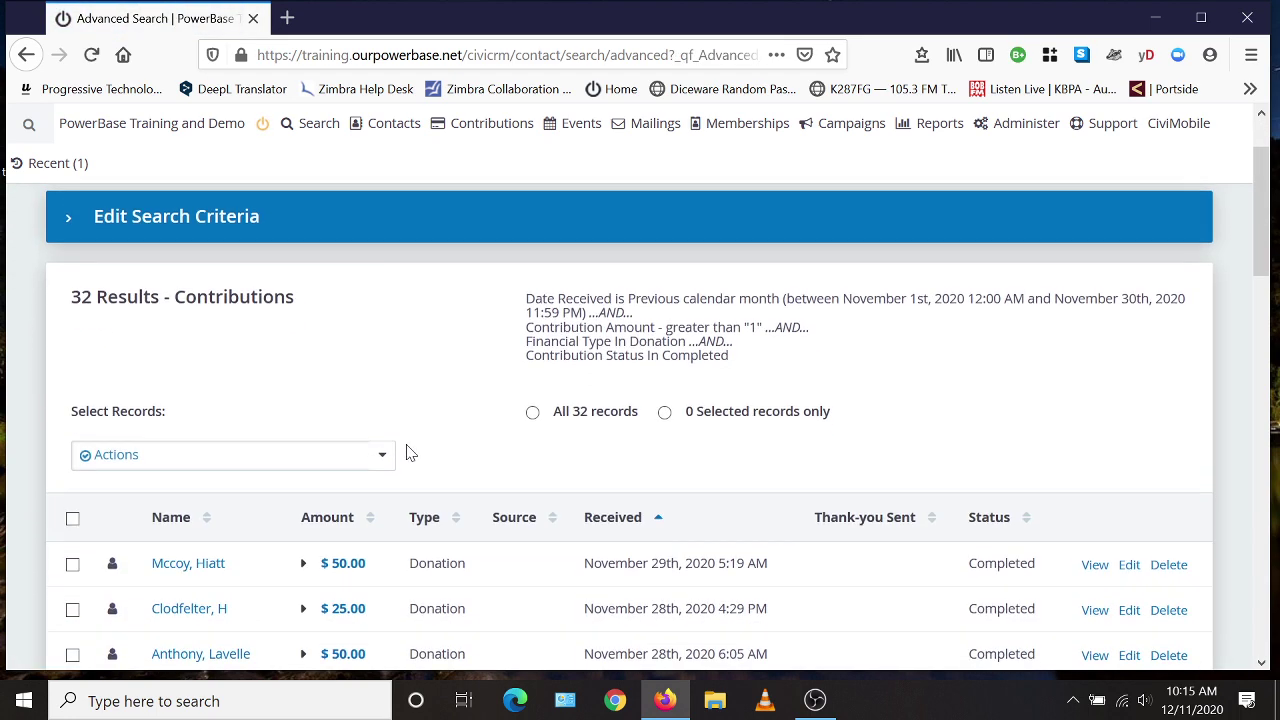
{"action": "left_click_drag", "start_coordinate": [329, 312], "coordinate": [228, 296]}
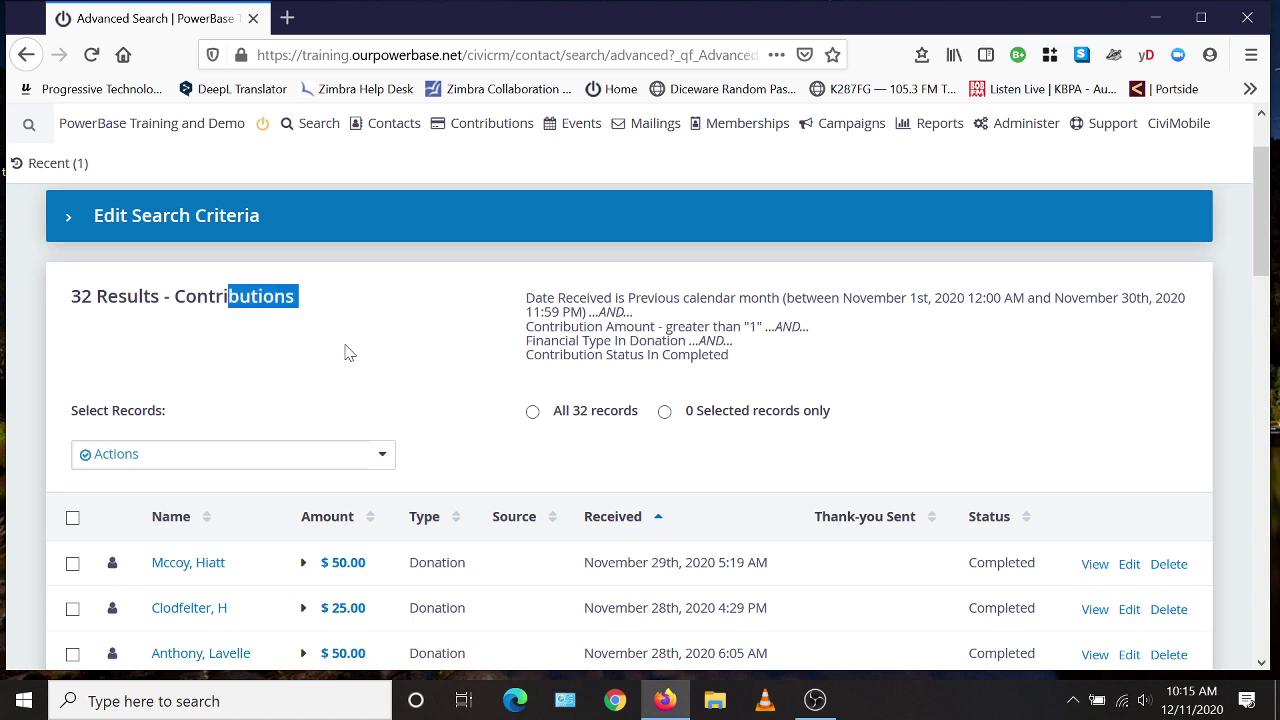
{"action": "left_click_drag", "start_coordinate": [514, 297], "coordinate": [762, 368]}
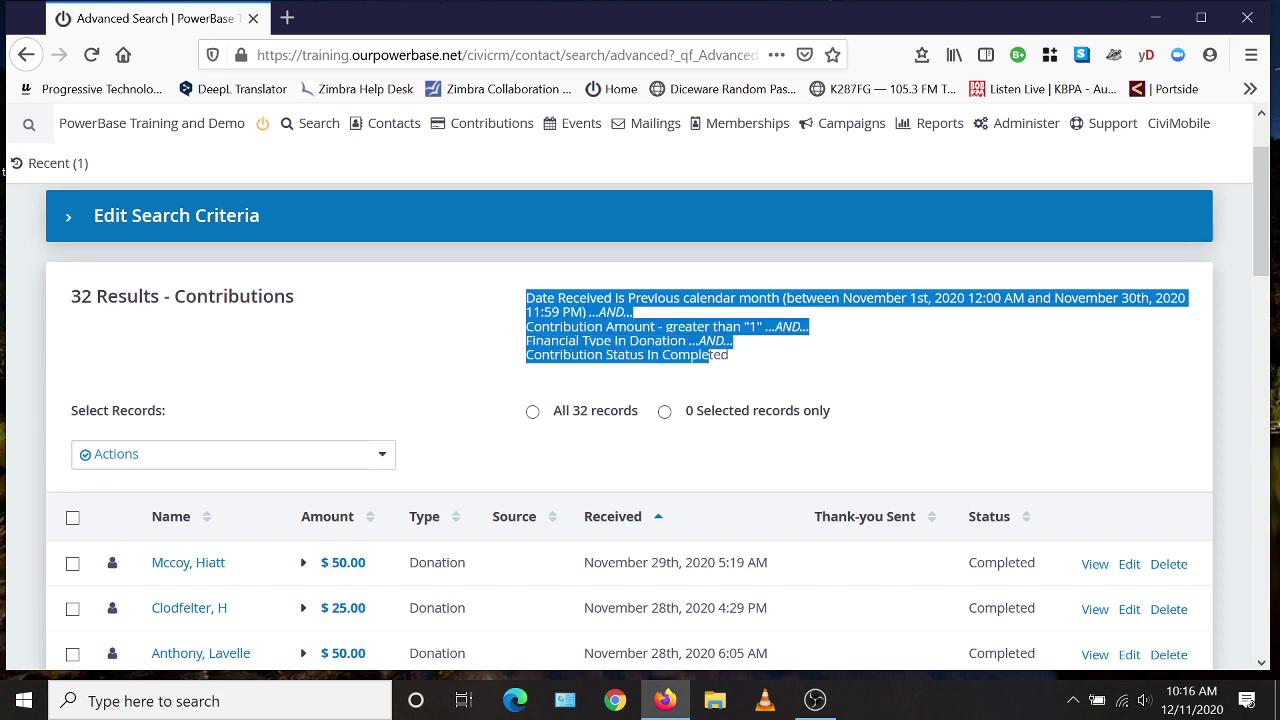
{"action": "scroll", "coordinate": [791, 377], "scroll_direction": "down", "scroll_amount": 2}
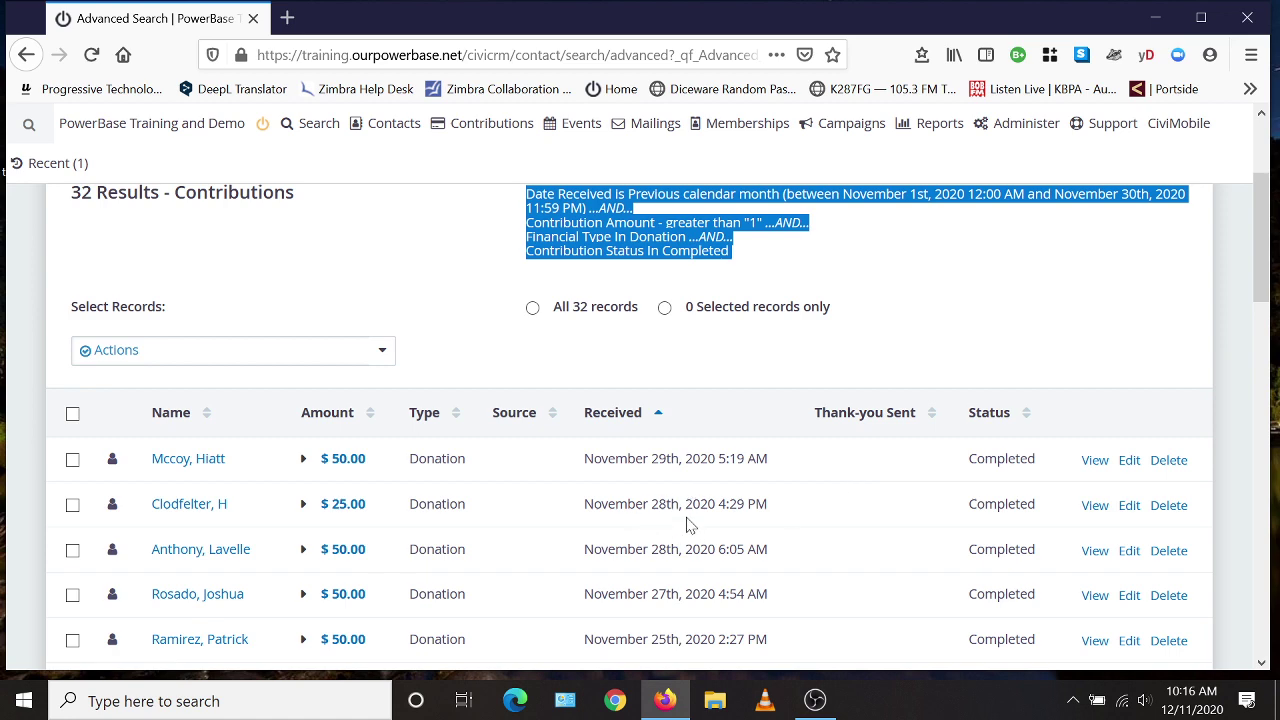
{"action": "scroll", "coordinate": [391, 432], "scroll_direction": "up", "scroll_amount": 2}
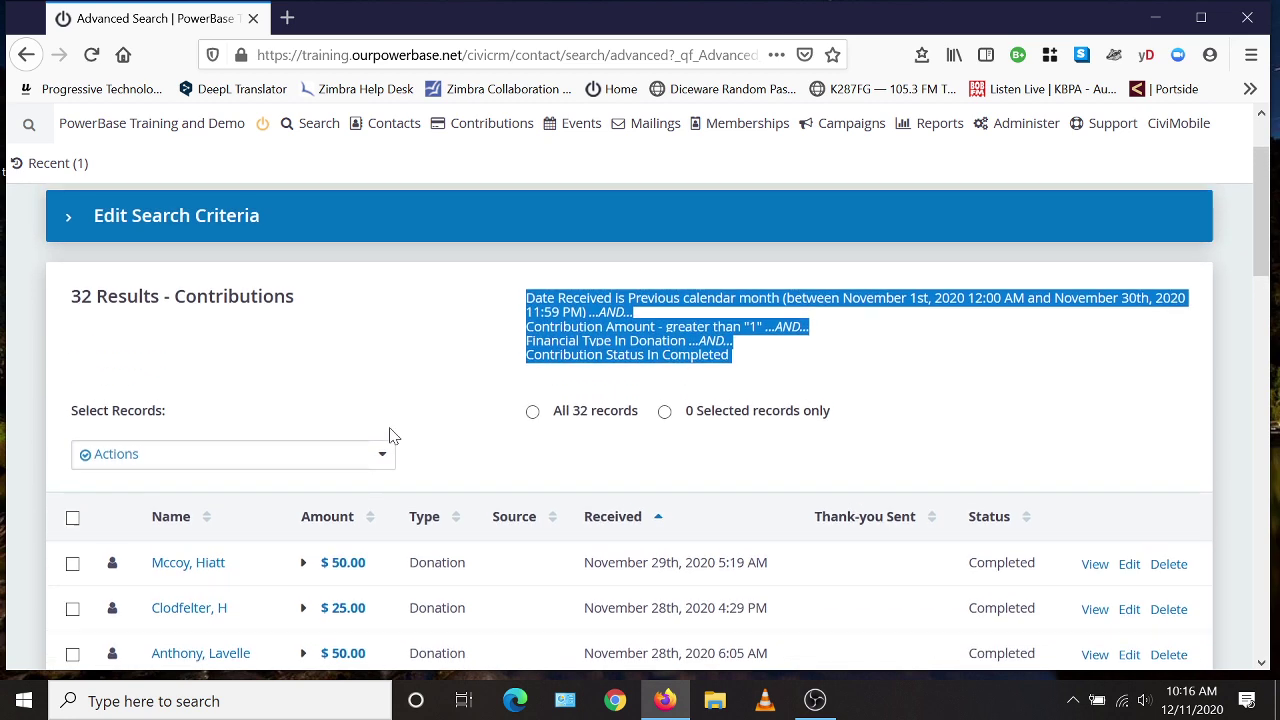
{"action": "left_click", "coordinate": [396, 374]}
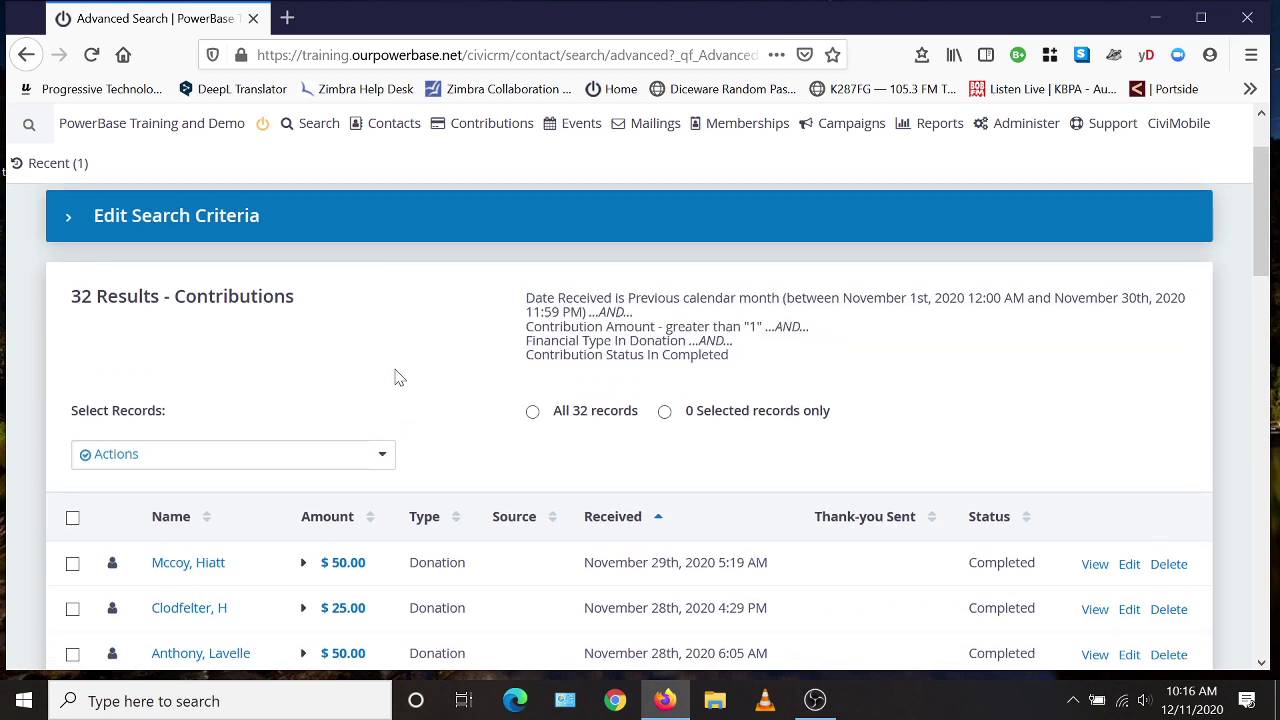
- Select all found contribution records and start the "Thank-you letters - print or email" action for them
{"action": "left_click", "coordinate": [533, 413]}
{"action": "left_click", "coordinate": [267, 462]}
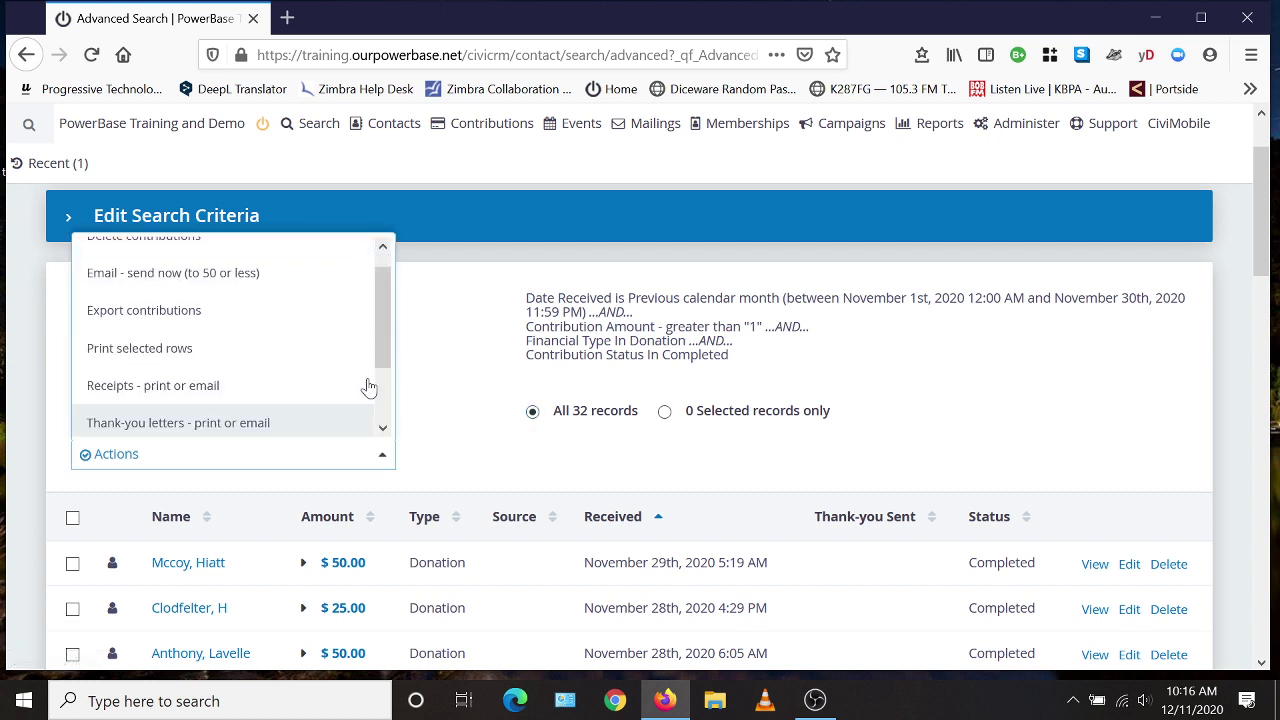
{"action": "scroll", "coordinate": [380, 352], "scroll_direction": "down", "scroll_amount": 2}
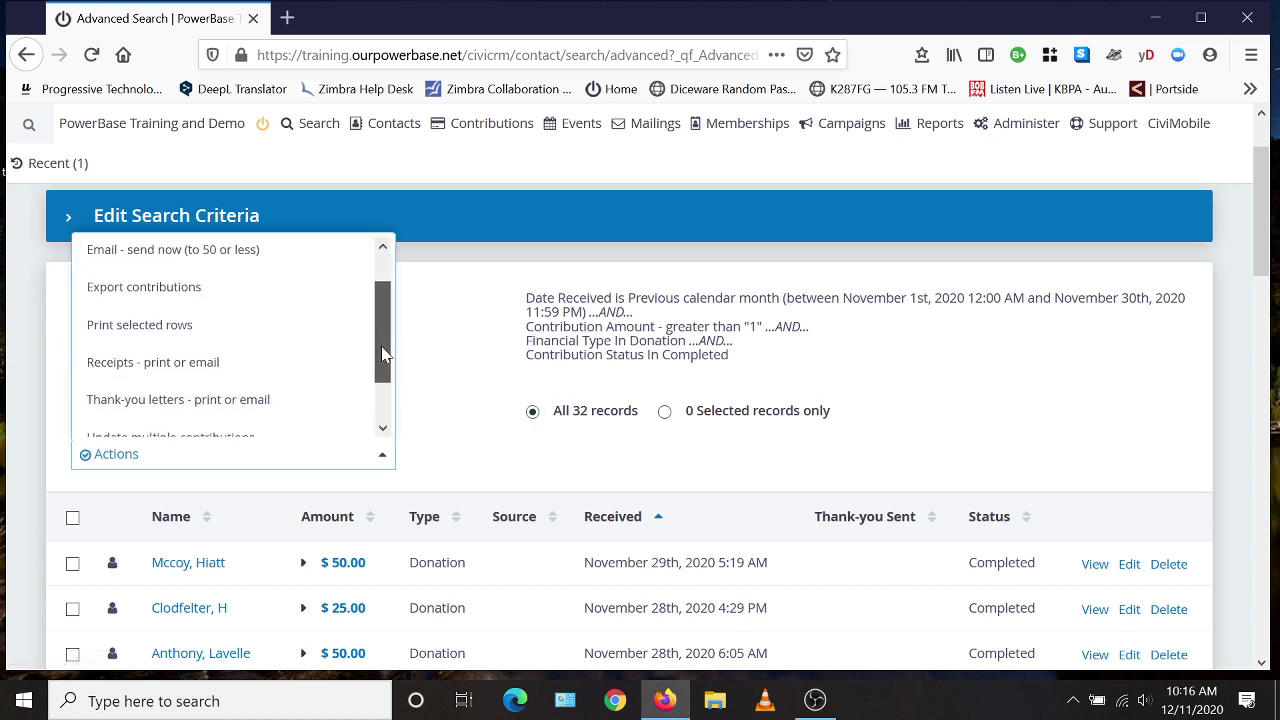
{"action": "left_click", "coordinate": [158, 390]}
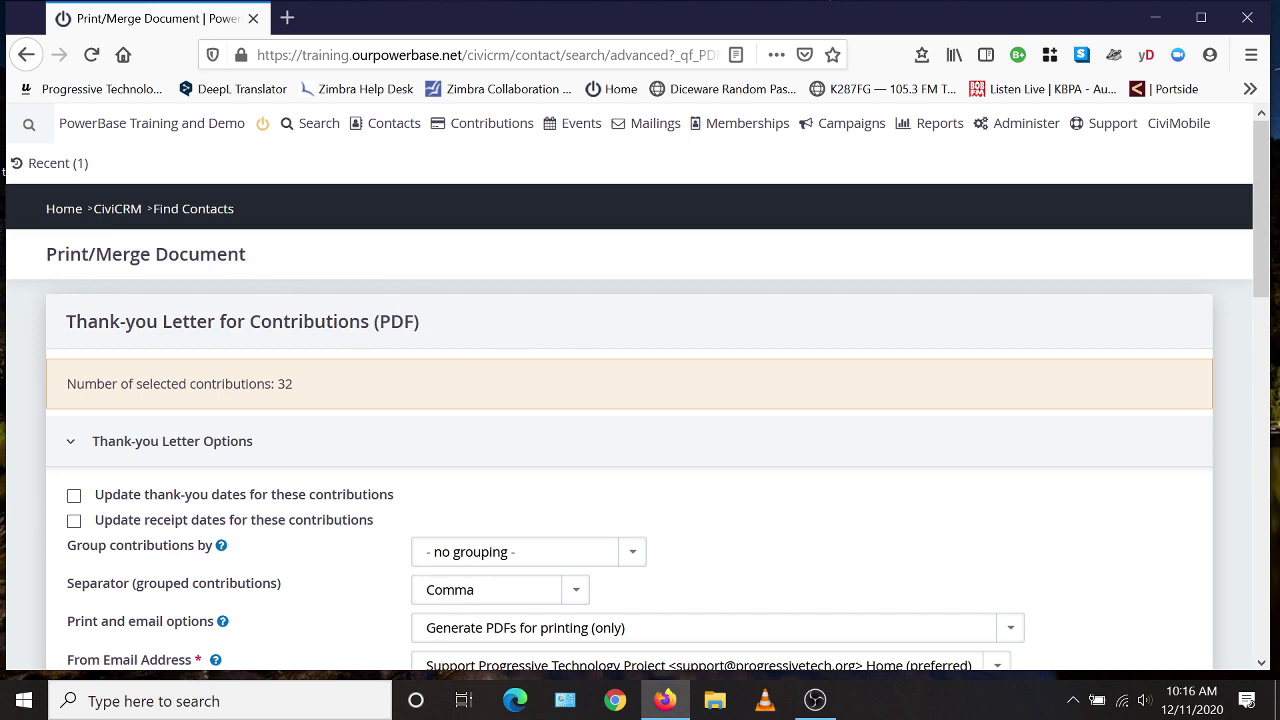
- Enable updating thank-you dates for these contributions and choose "Generate PDFs for printing (only)" as the print and email option
{"action": "scroll", "coordinate": [743, 326], "scroll_direction": "down", "scroll_amount": 2}
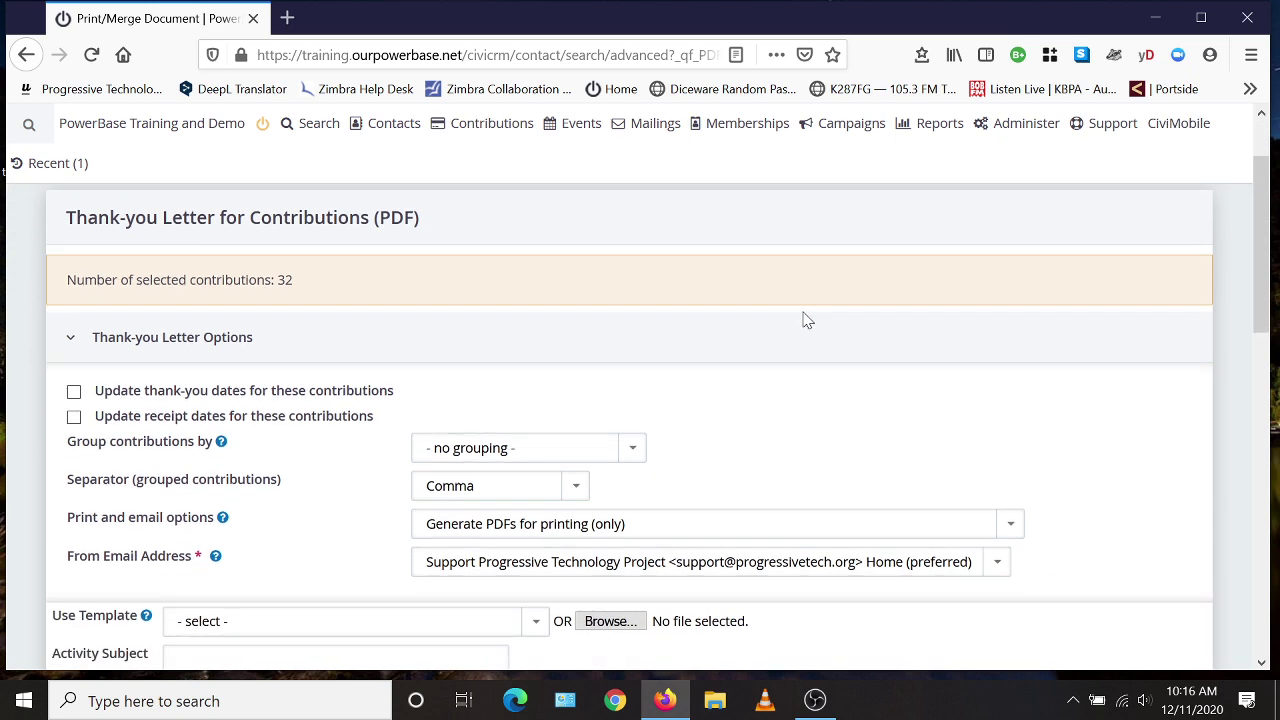
{"action": "left_click", "coordinate": [74, 392]}
{"action": "scroll", "coordinate": [777, 349], "scroll_direction": "down", "scroll_amount": 2}
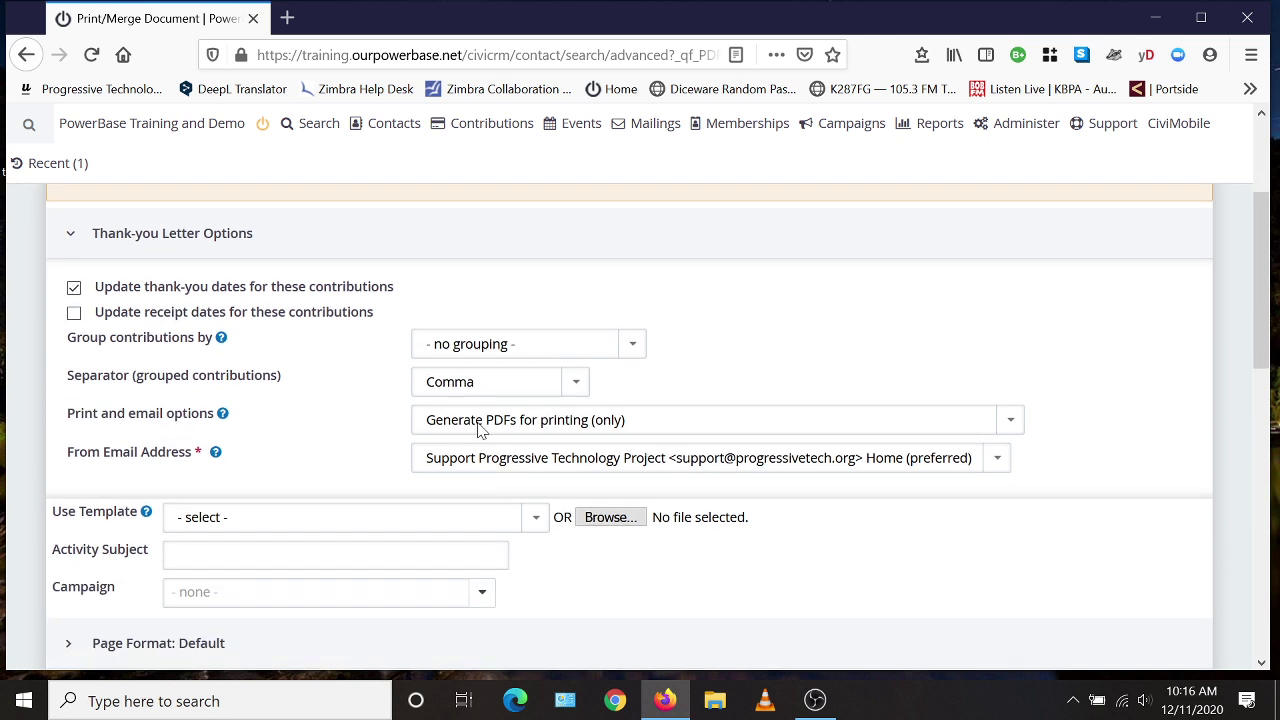
{"action": "left_click", "coordinate": [530, 421]}
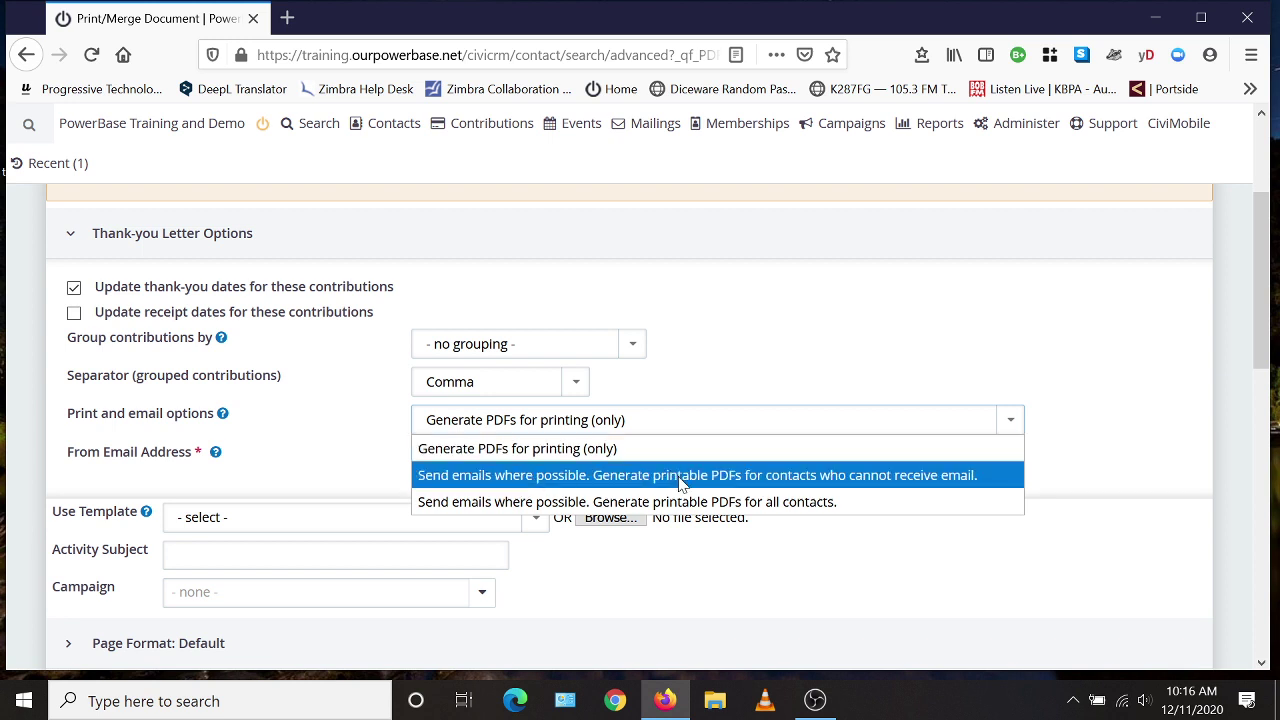
{"action": "left_click", "coordinate": [527, 457]}
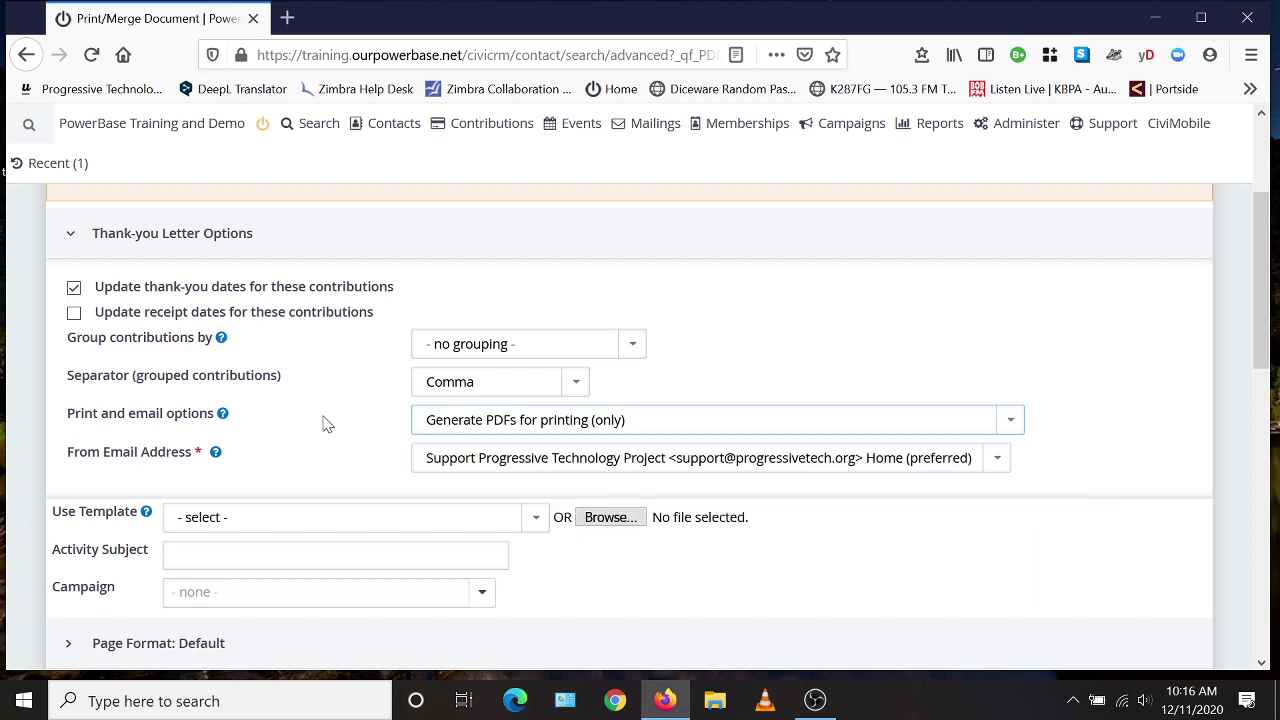
- Load the Donor Thank You PRINT Letter Template and view its letter in the document body
{"action": "scroll", "coordinate": [325, 422], "scroll_direction": "down", "scroll_amount": 2}
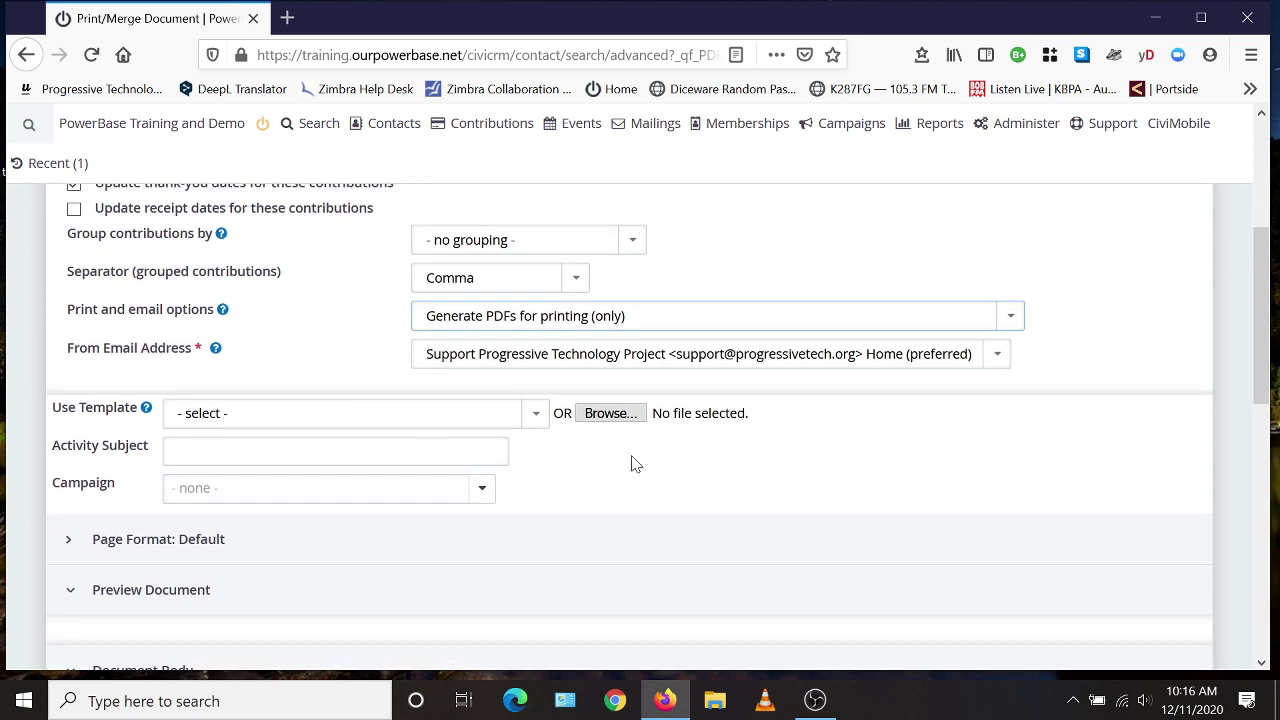
{"action": "scroll", "coordinate": [631, 460], "scroll_direction": "down", "scroll_amount": 2}
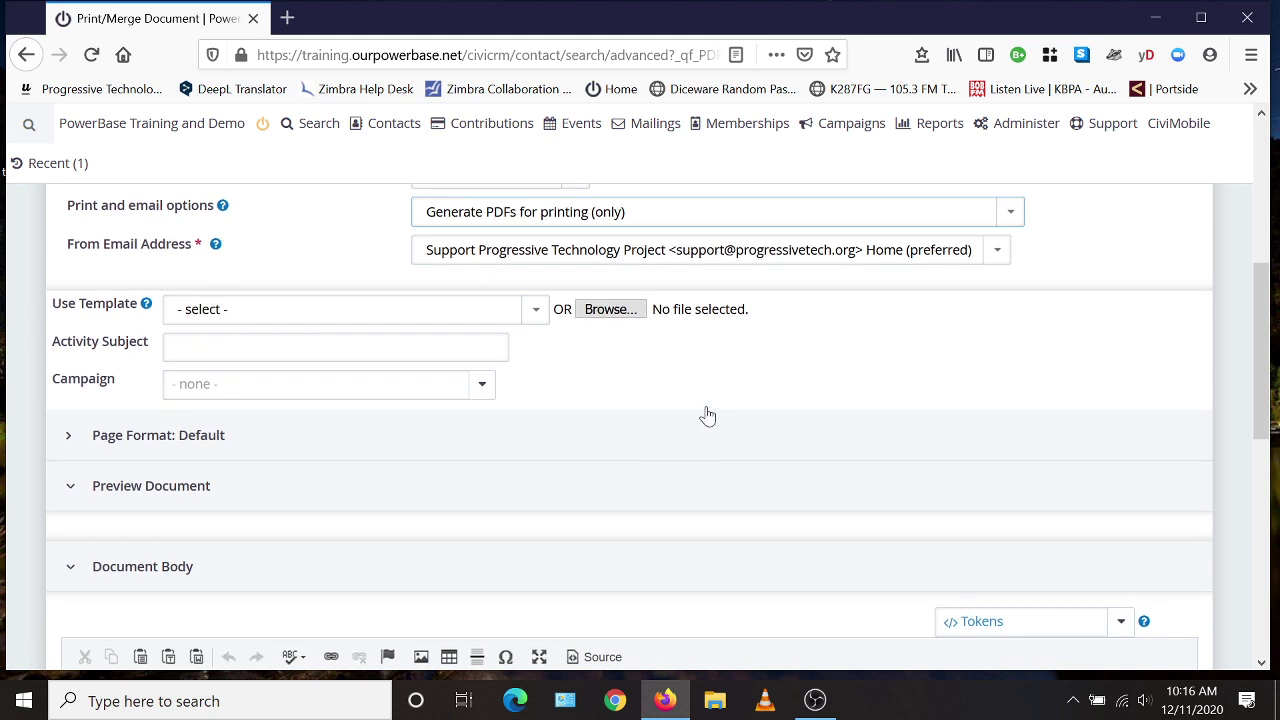
{"action": "left_click", "coordinate": [304, 316]}
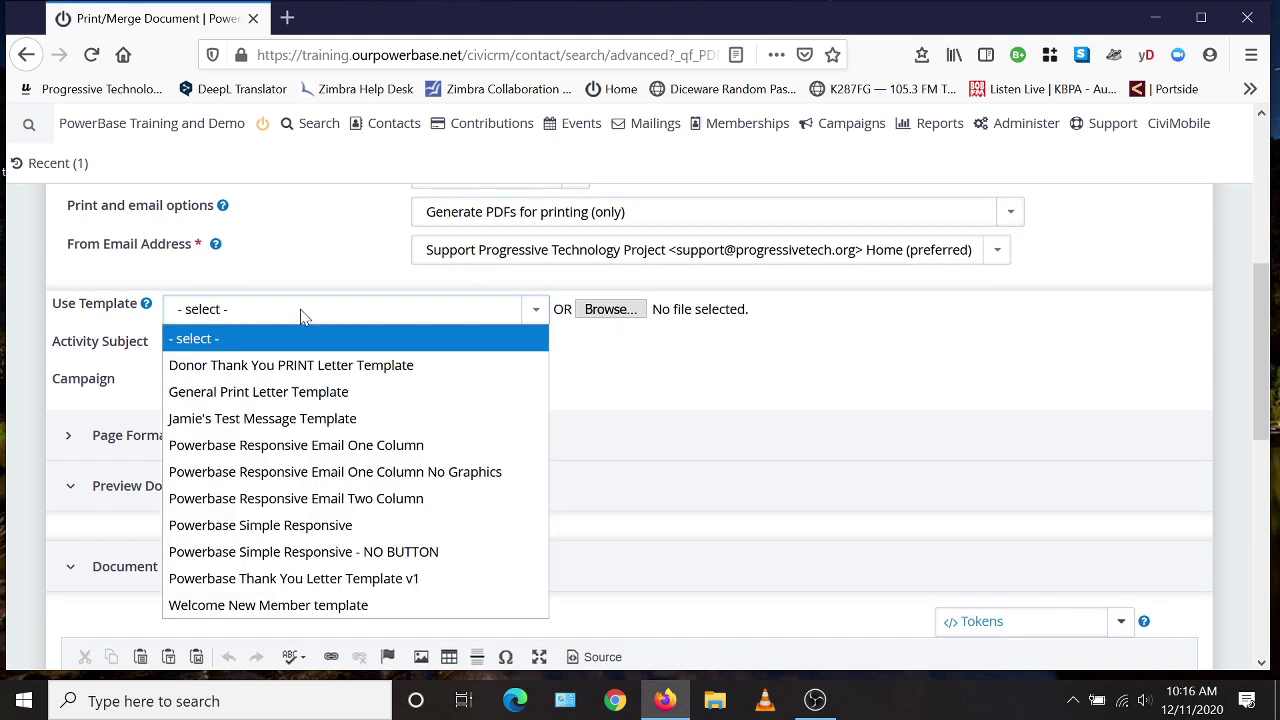
{"action": "left_click", "coordinate": [313, 366]}
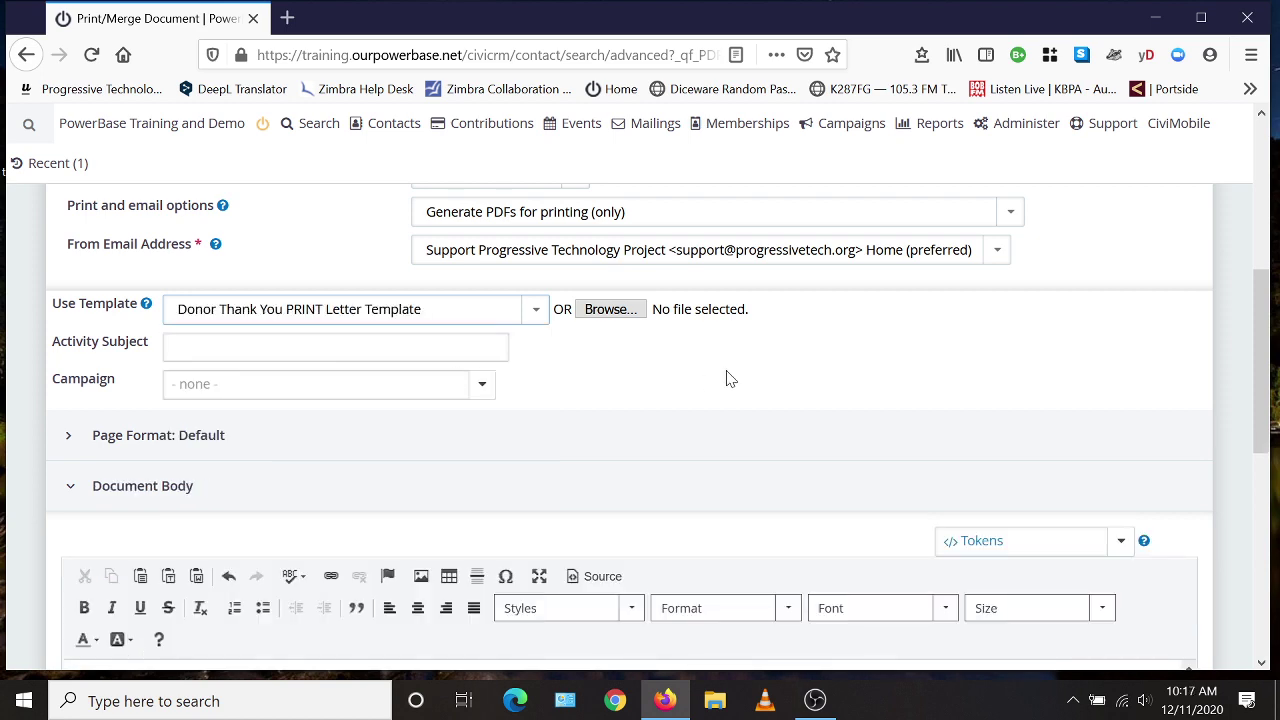
{"action": "scroll", "coordinate": [724, 375], "scroll_direction": "down", "scroll_amount": 2}
{"action": "scroll", "coordinate": [707, 357], "scroll_direction": "down", "scroll_amount": 2}
{"action": "scroll", "coordinate": [780, 457], "scroll_direction": "down", "scroll_amount": 5}
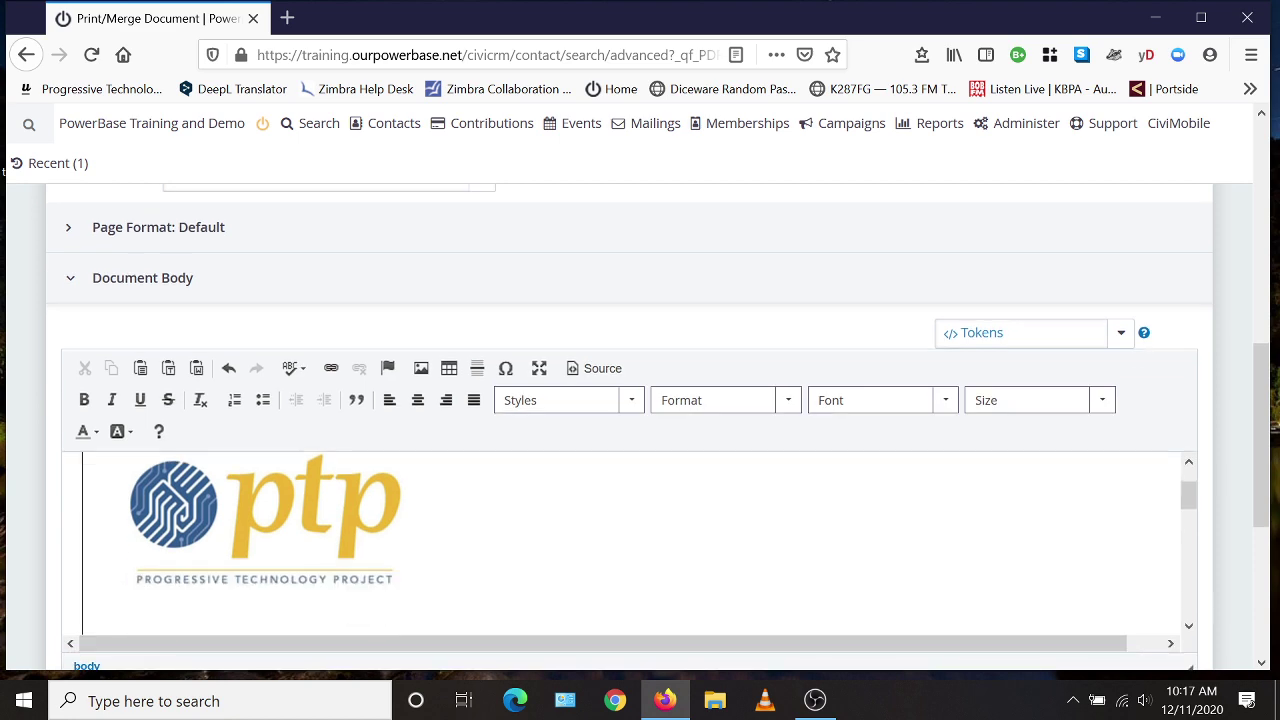
- Open the Message Templates list in a new browser tab, look over the user-driven templates and return to the letter form
{"action": "scroll", "coordinate": [640, 540], "scroll_direction": "down", "scroll_amount": 3}
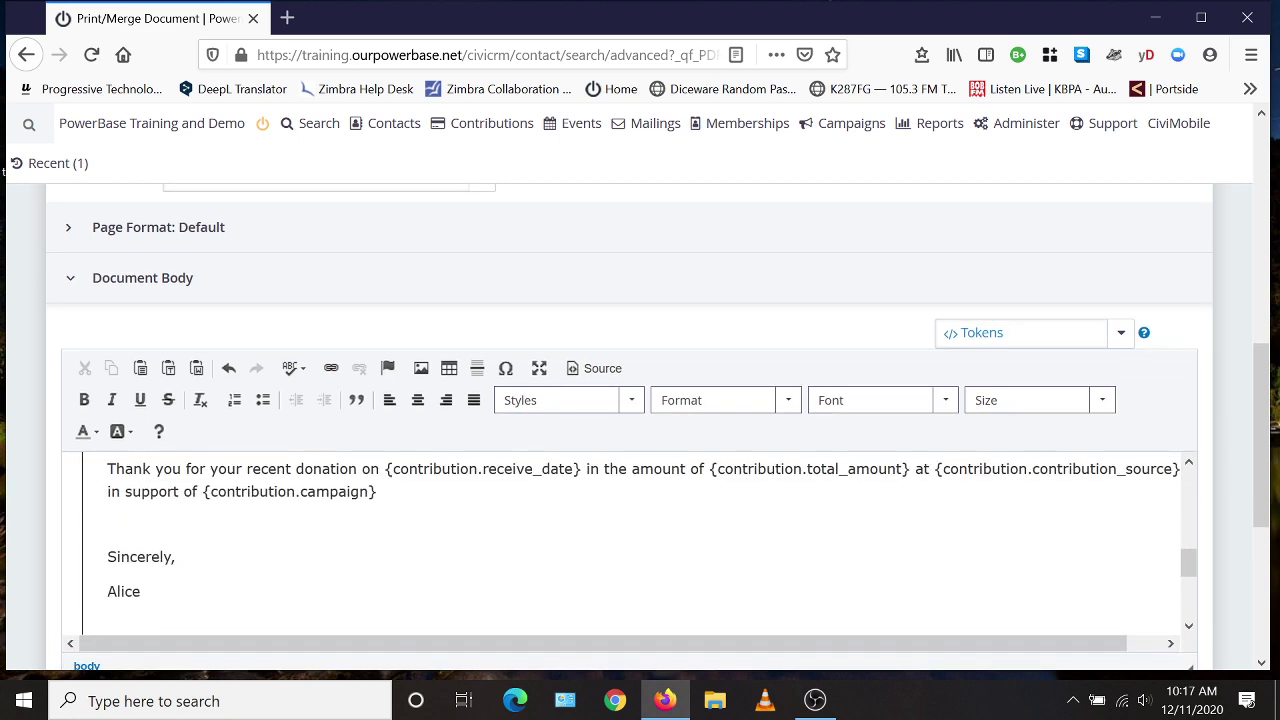
{"action": "scroll", "coordinate": [640, 540], "scroll_direction": "up", "scroll_amount": 3}
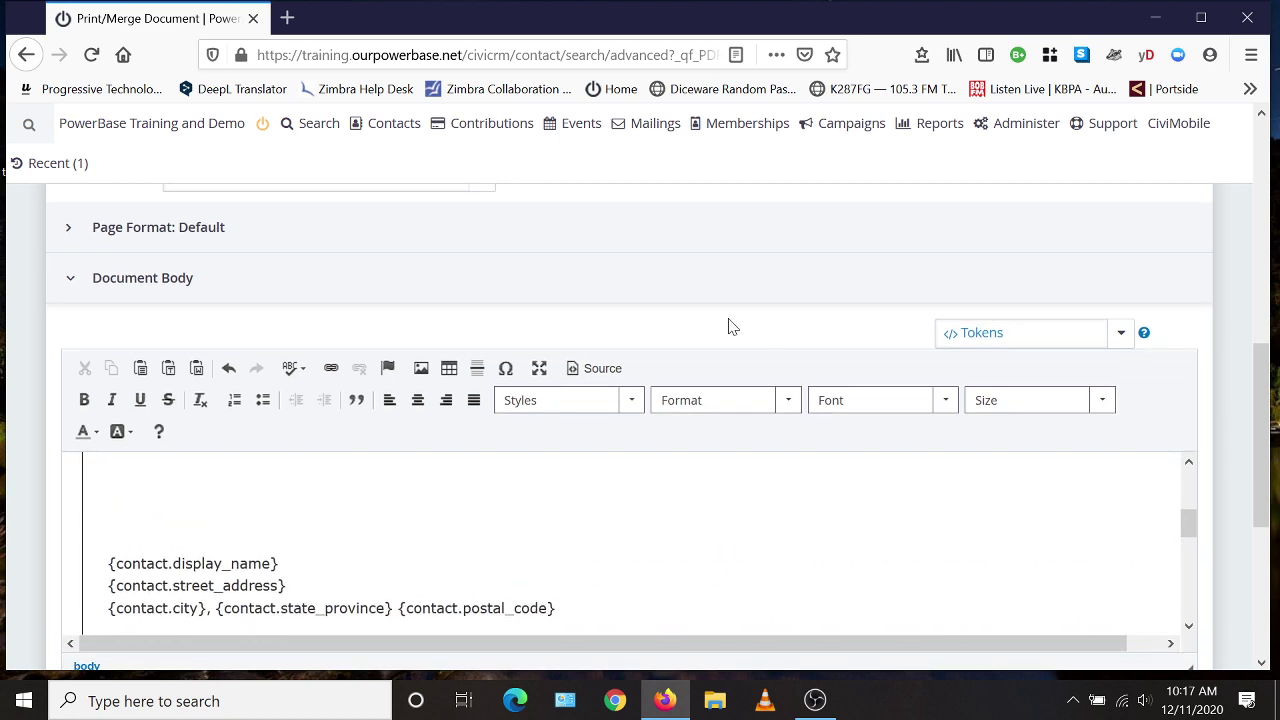
{"action": "mouse_move", "coordinate": [655, 130]}
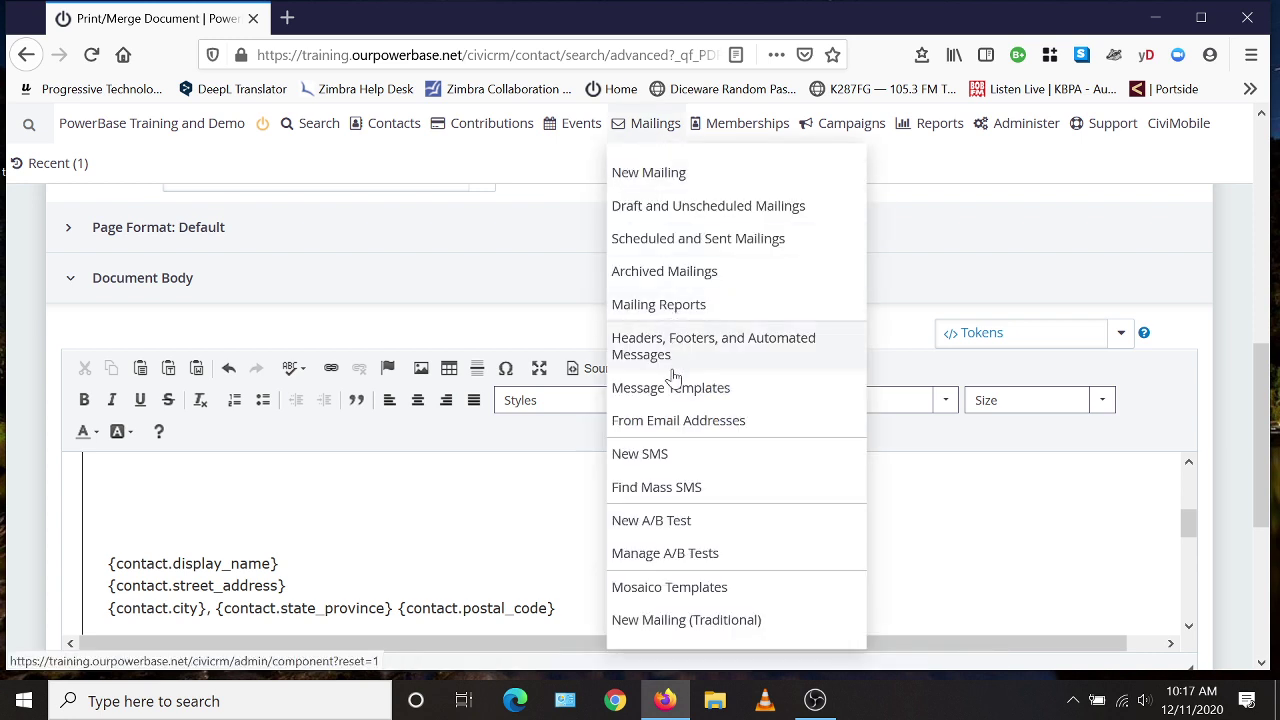
{"action": "right_click", "coordinate": [661, 396]}
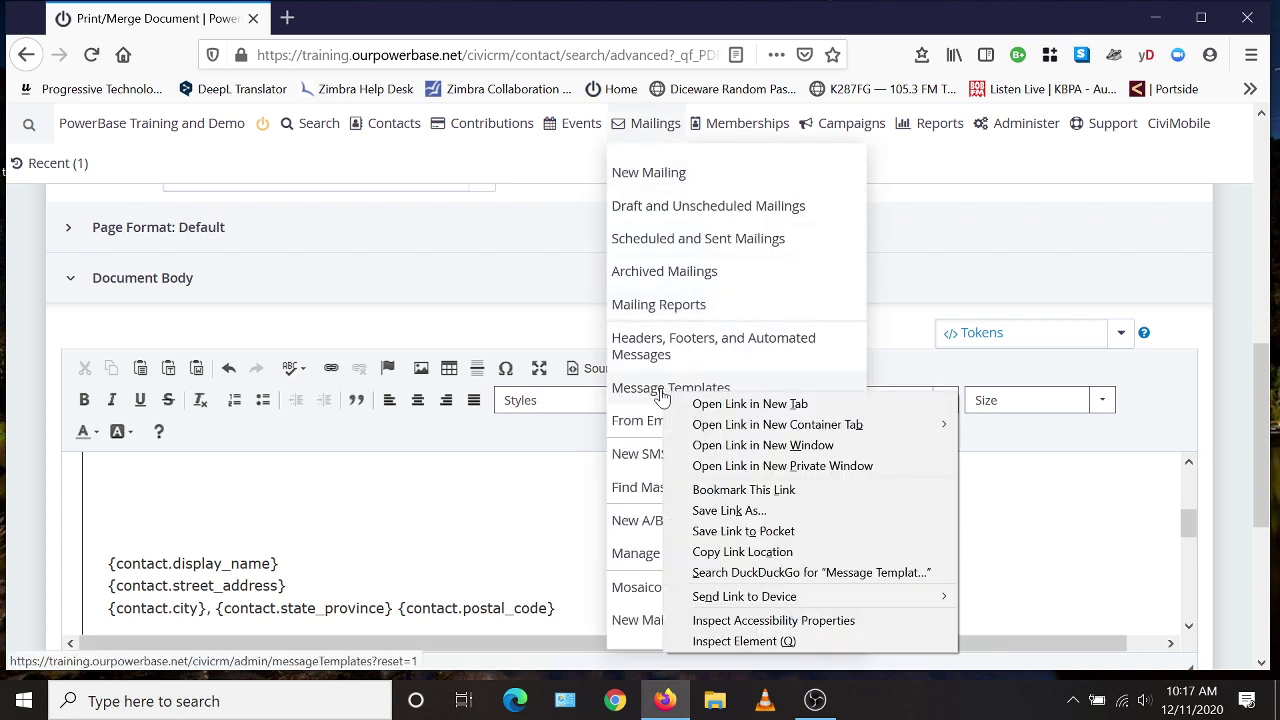
{"action": "left_click", "coordinate": [715, 404]}
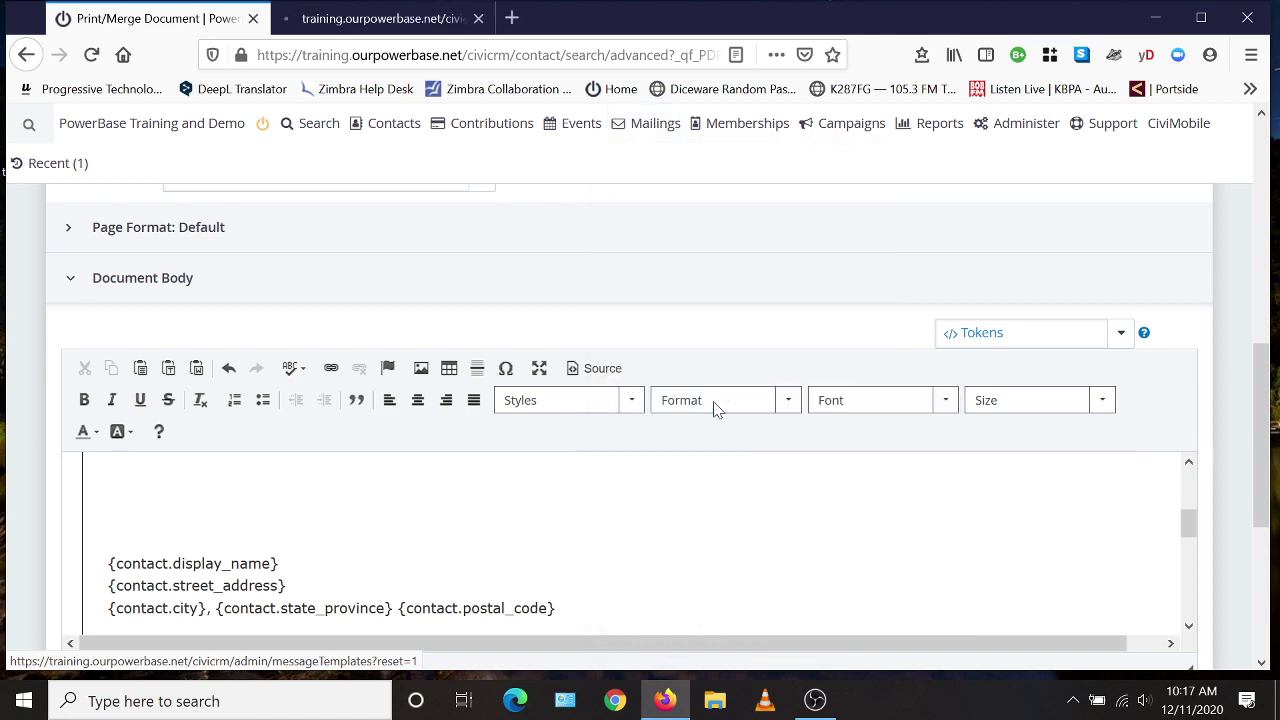
{"action": "key", "text": "ctrl+Tab"}
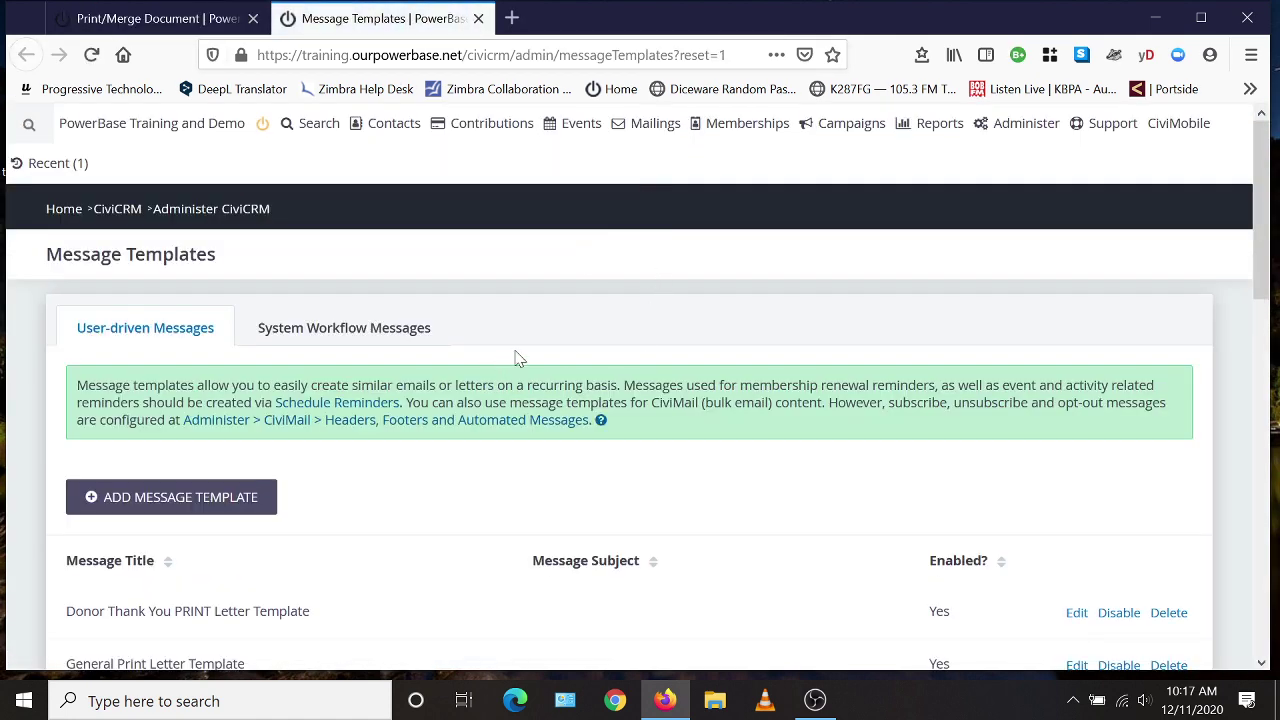
{"action": "scroll", "coordinate": [480, 366], "scroll_direction": "down", "scroll_amount": 5}
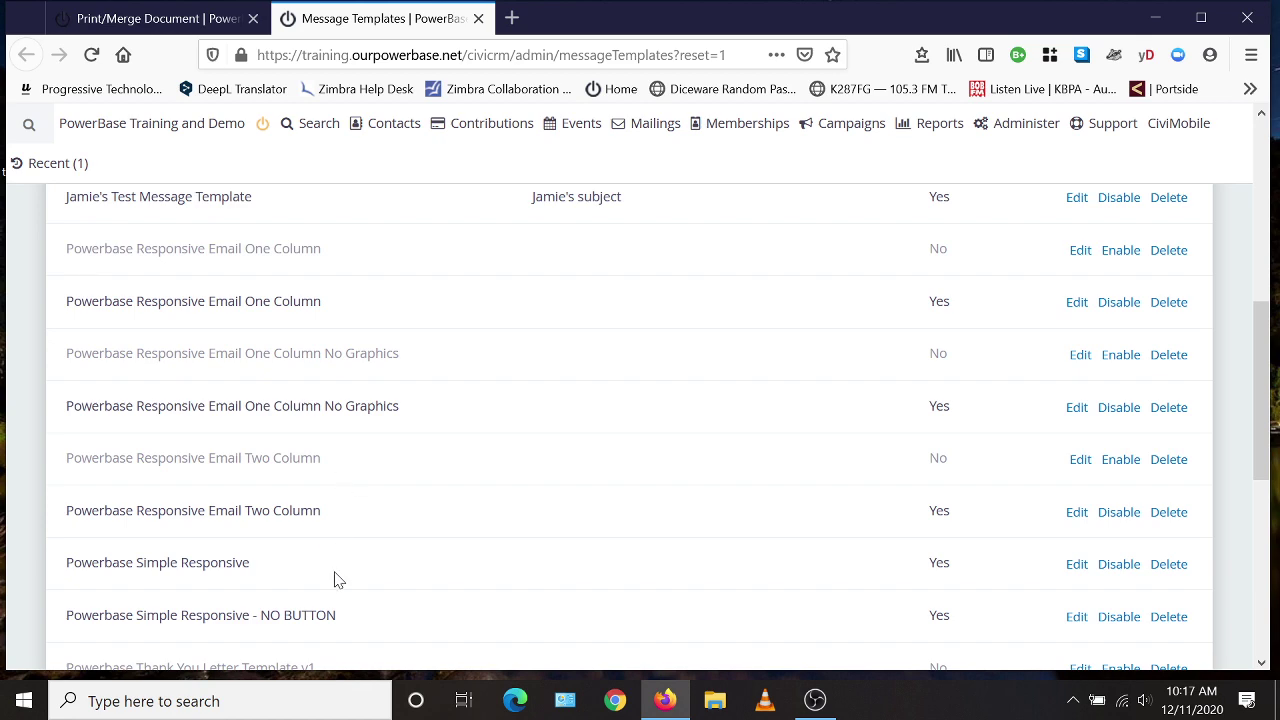
{"action": "scroll", "coordinate": [385, 530], "scroll_direction": "up", "scroll_amount": 3}
{"action": "scroll", "coordinate": [437, 420], "scroll_direction": "up", "scroll_amount": 3}
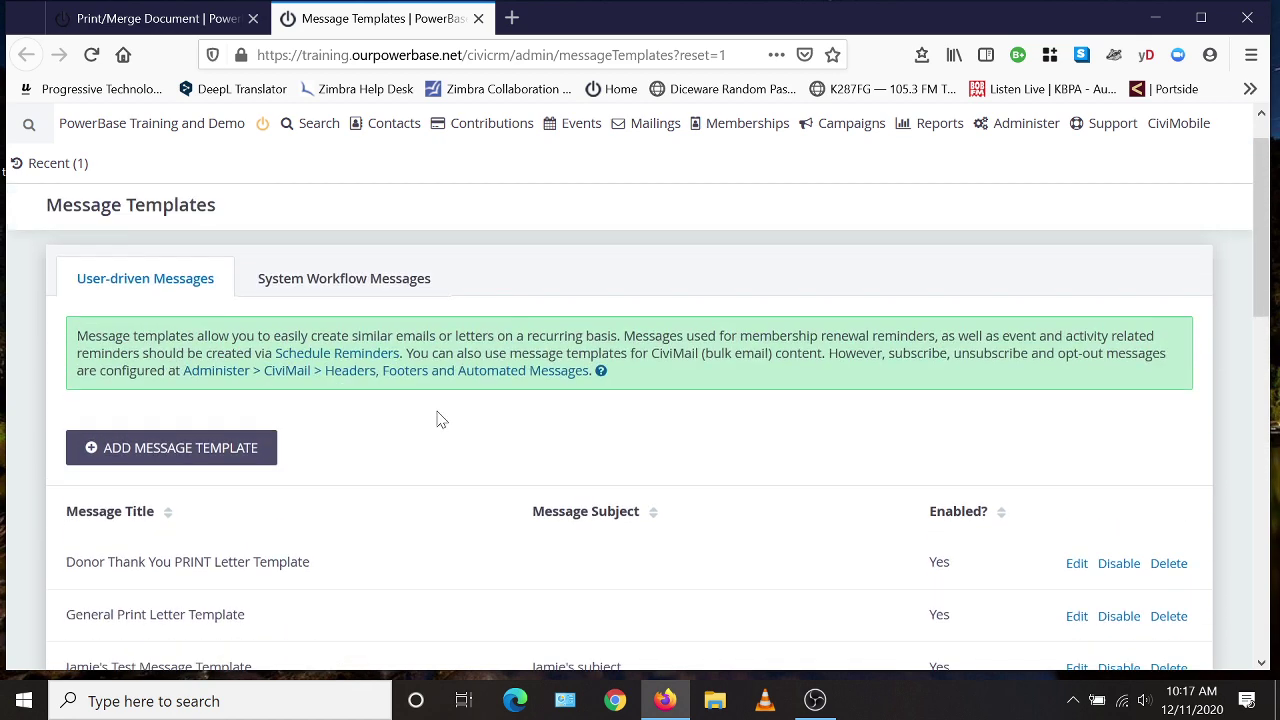
{"action": "left_click", "coordinate": [157, 20]}
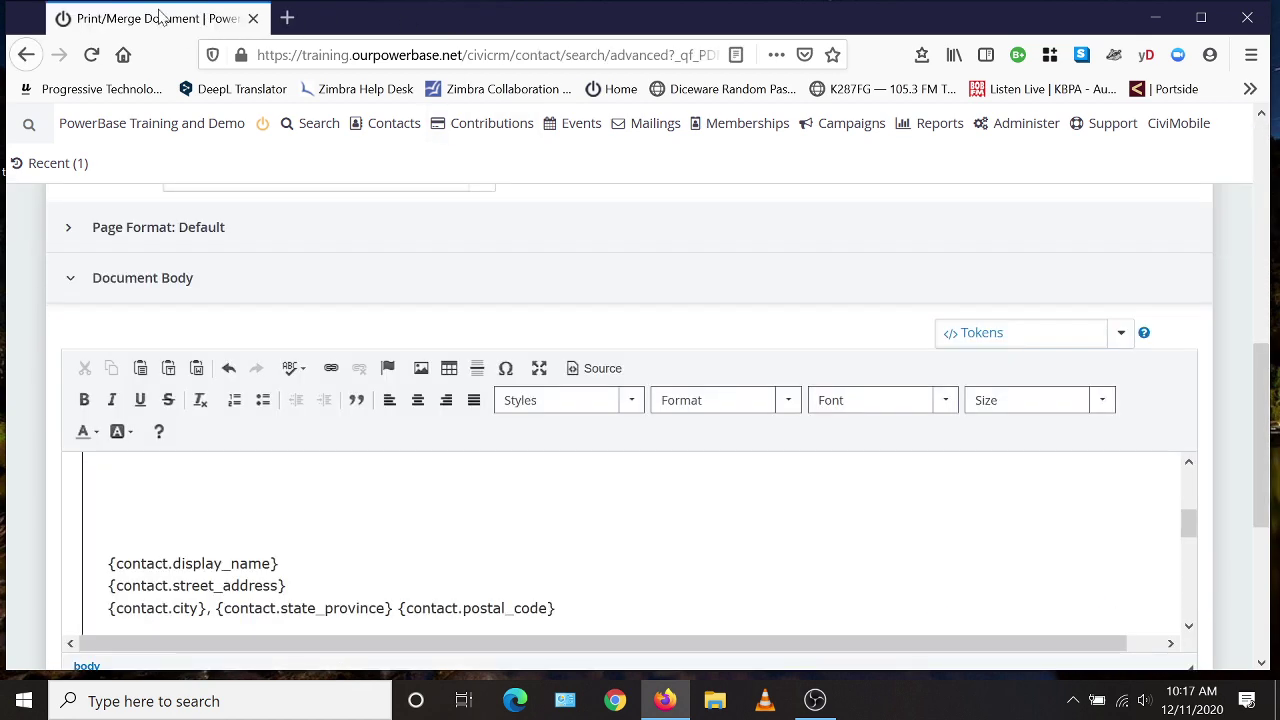
- Enter "Sent Donor Thank You Print Letter" as the activity subject
{"action": "scroll", "coordinate": [586, 391], "scroll_direction": "up", "scroll_amount": 5}
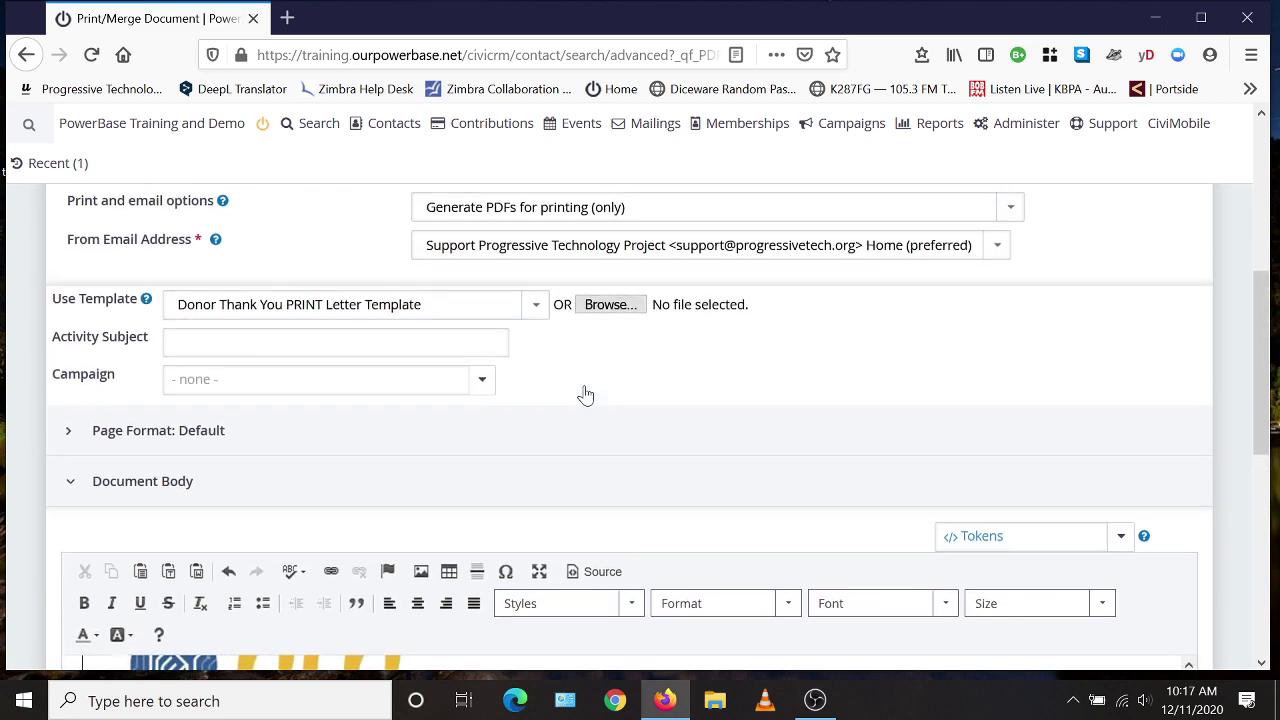
{"action": "scroll", "coordinate": [860, 370], "scroll_direction": "up", "scroll_amount": 2}
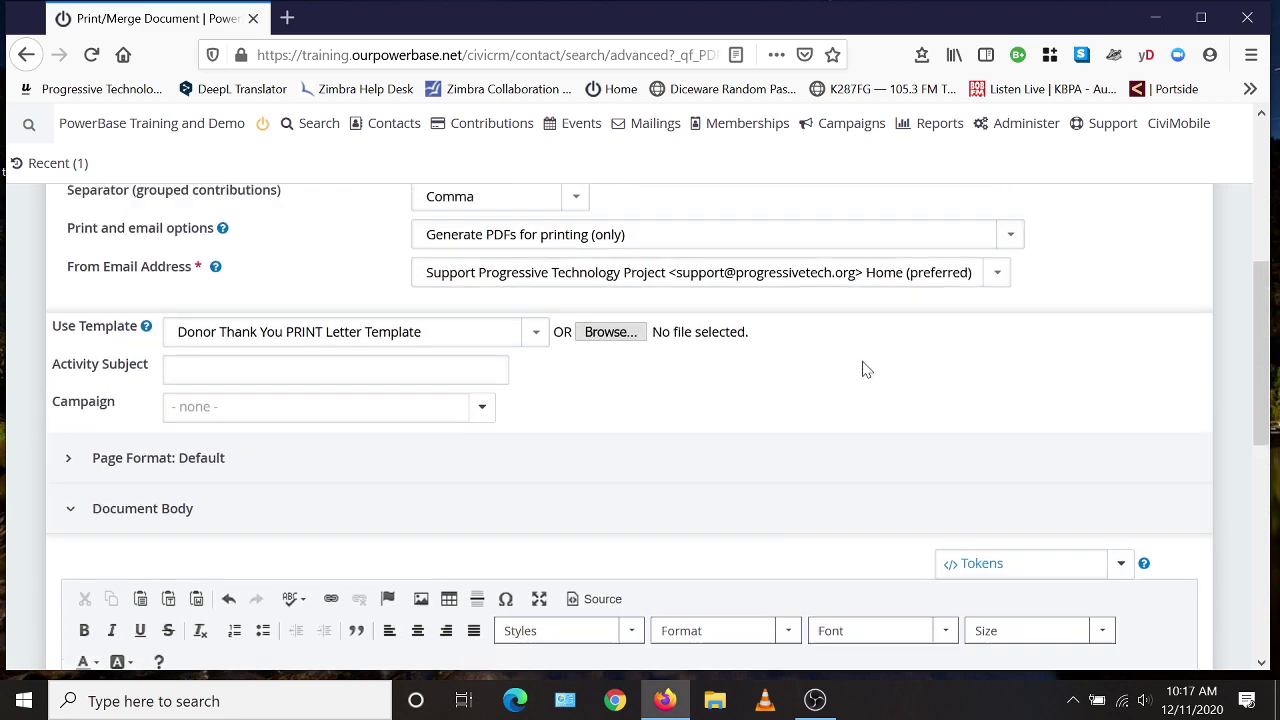
{"action": "left_click", "coordinate": [420, 452]}
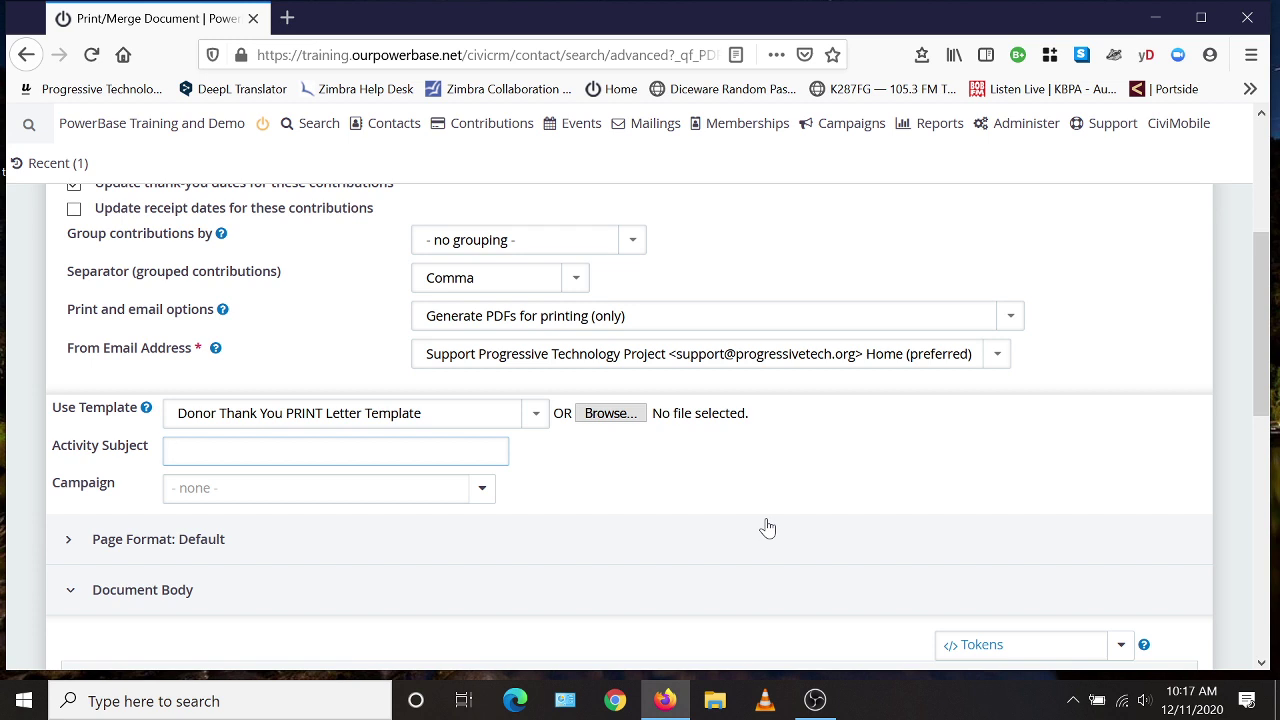
{"action": "type", "text": "Sent Donor Thank You Prin"}
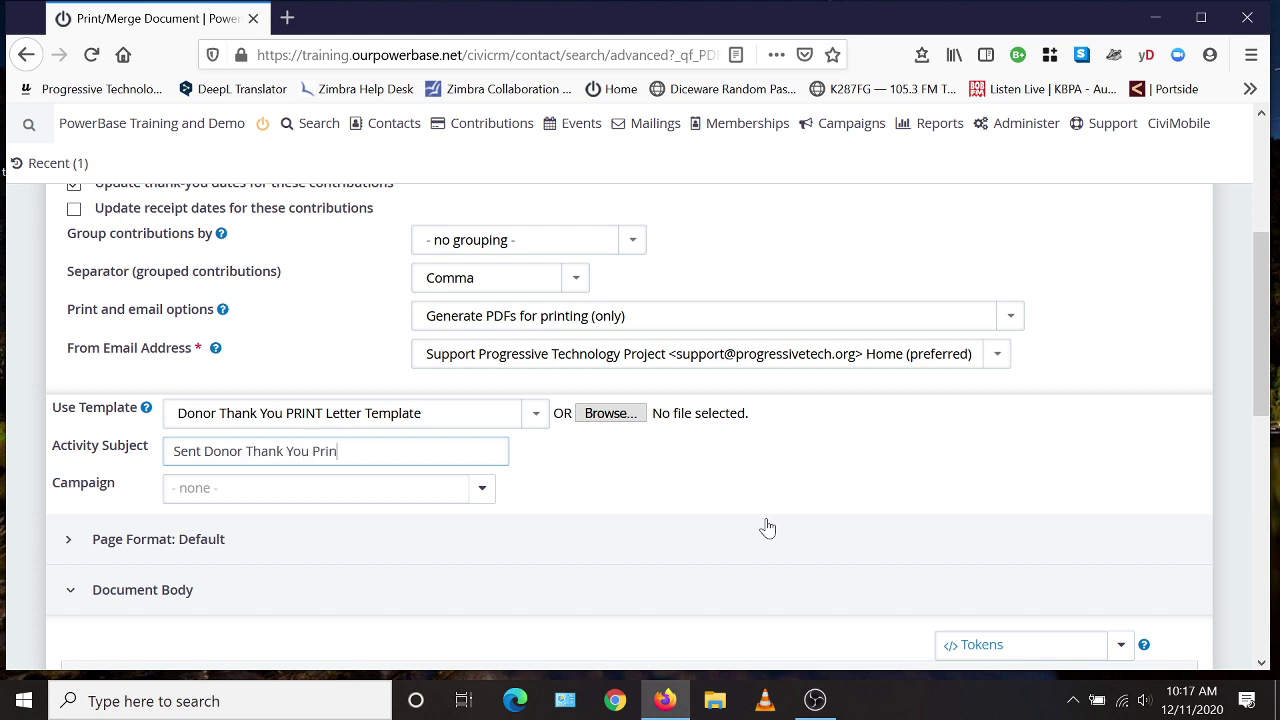
{"action": "type", "text": "t Letter"}
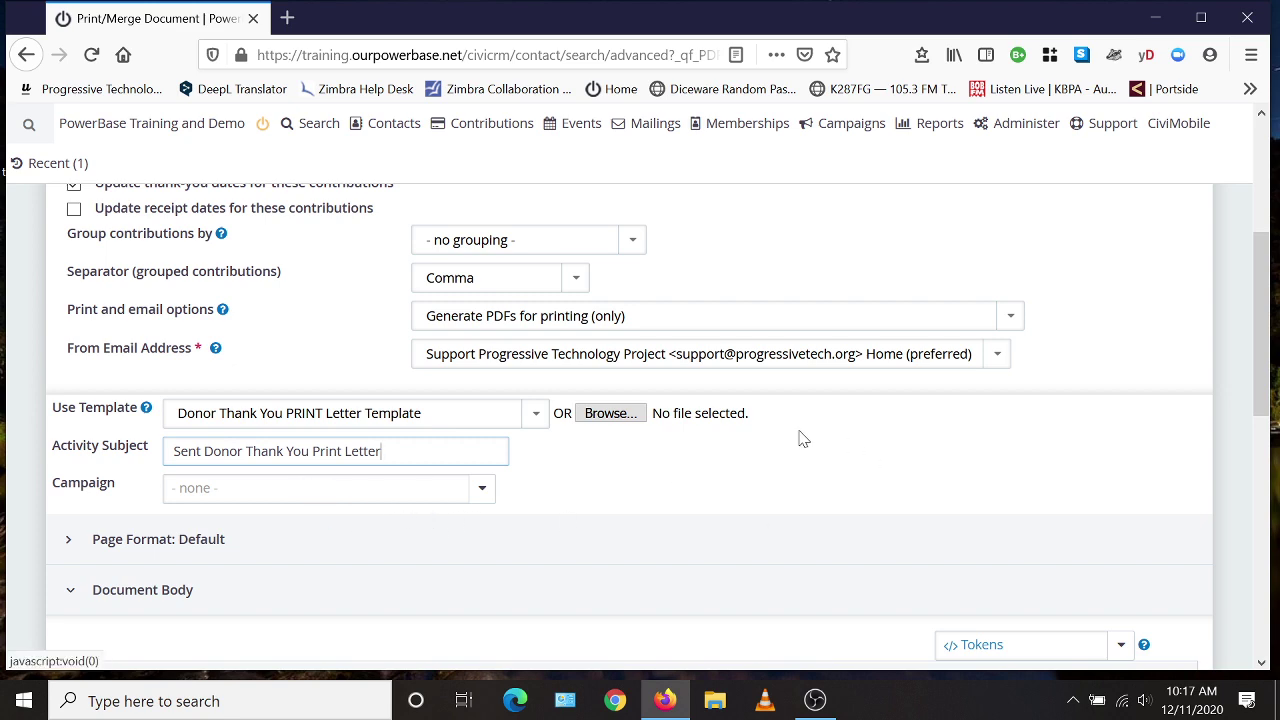
- Enlarge the document body editor vertically and review the contact and contribution tokens in the letter
{"action": "scroll", "coordinate": [798, 436], "scroll_direction": "down", "scroll_amount": 5}
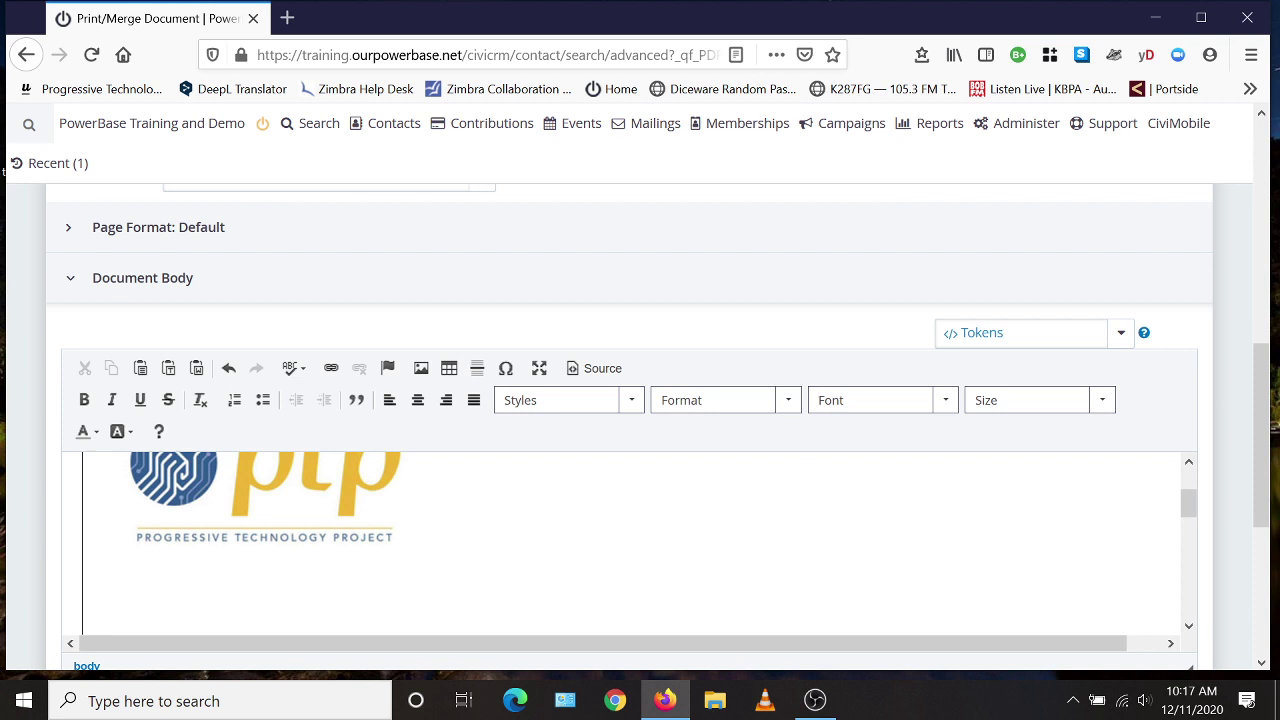
{"action": "scroll", "coordinate": [630, 545], "scroll_direction": "up", "scroll_amount": 2}
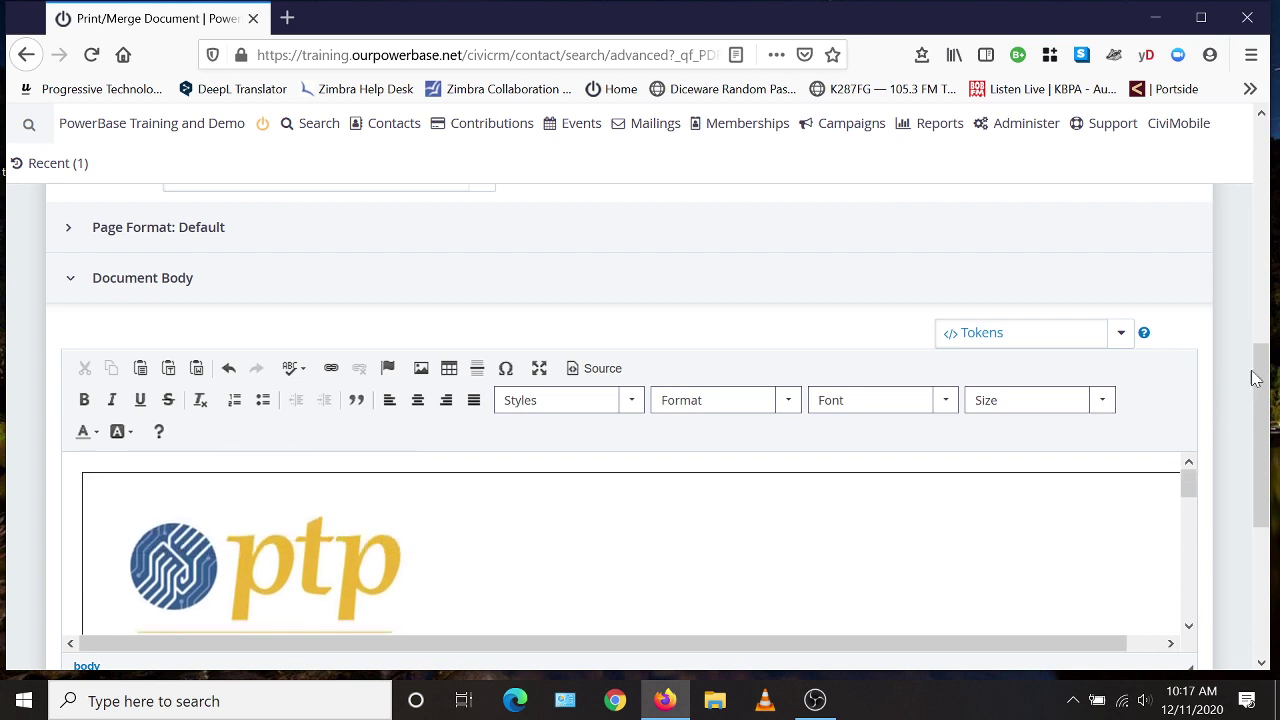
{"action": "scroll", "coordinate": [1260, 371], "scroll_direction": "down", "scroll_amount": 3}
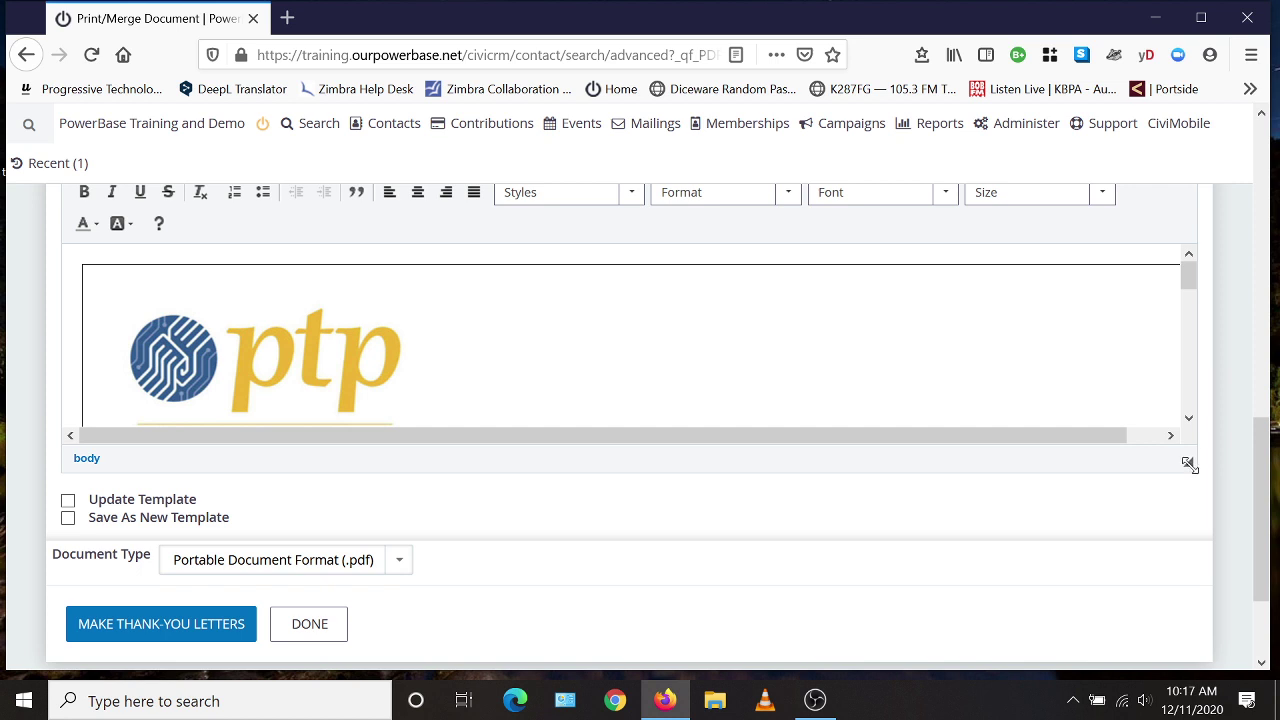
{"action": "left_click_drag", "start_coordinate": [1189, 463], "coordinate": [1185, 662]}
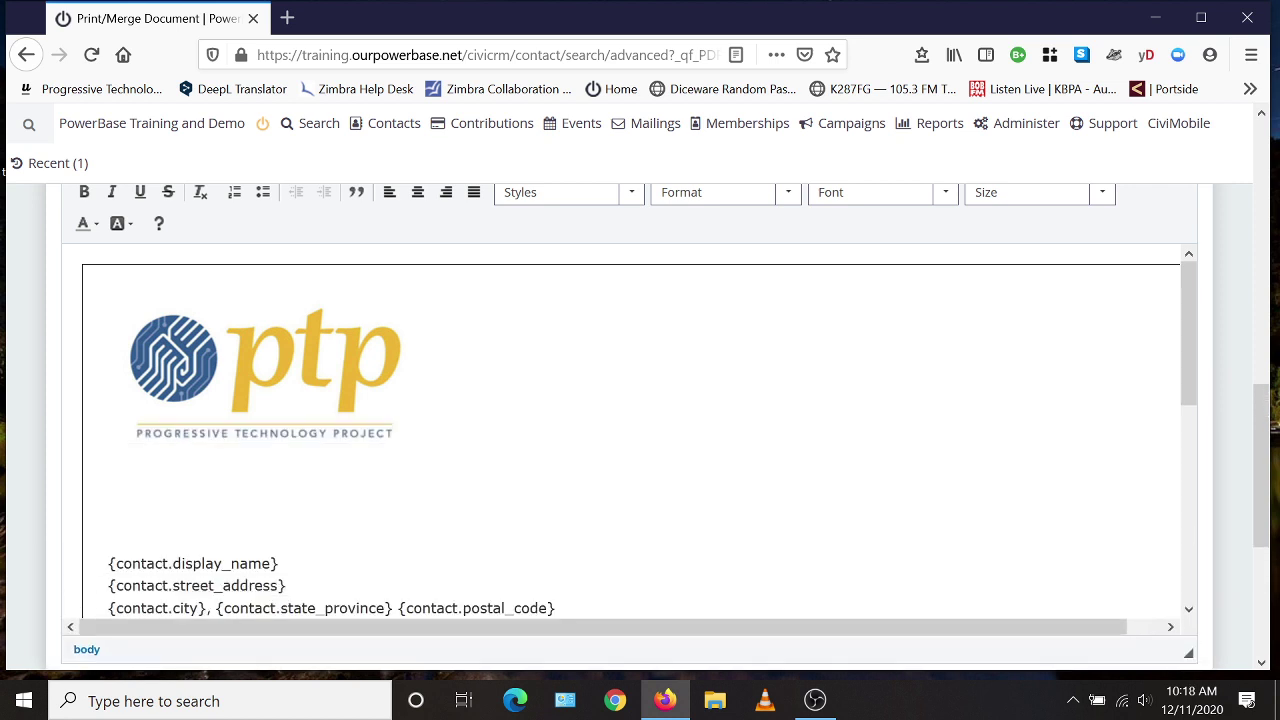
{"action": "scroll", "coordinate": [640, 430], "scroll_direction": "down", "scroll_amount": 2}
{"action": "scroll", "coordinate": [640, 430], "scroll_direction": "down", "scroll_amount": 2}
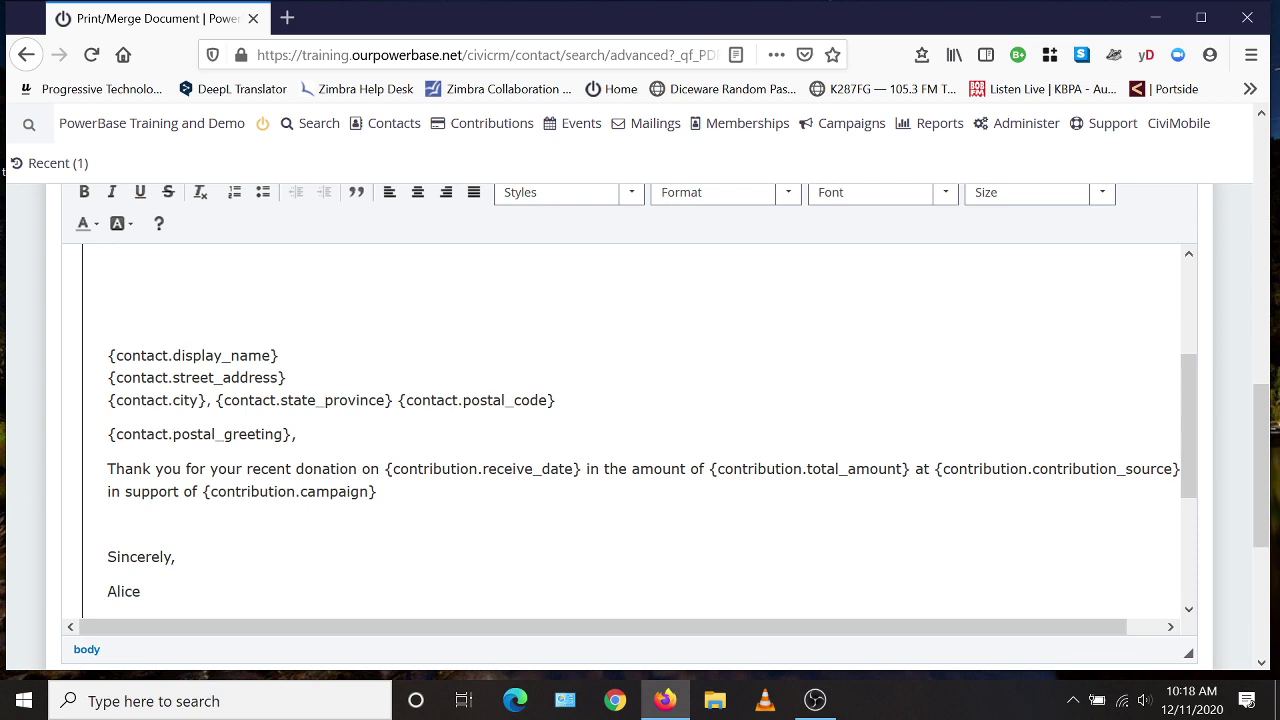
{"action": "scroll", "coordinate": [640, 420], "scroll_direction": "up", "scroll_amount": 2}
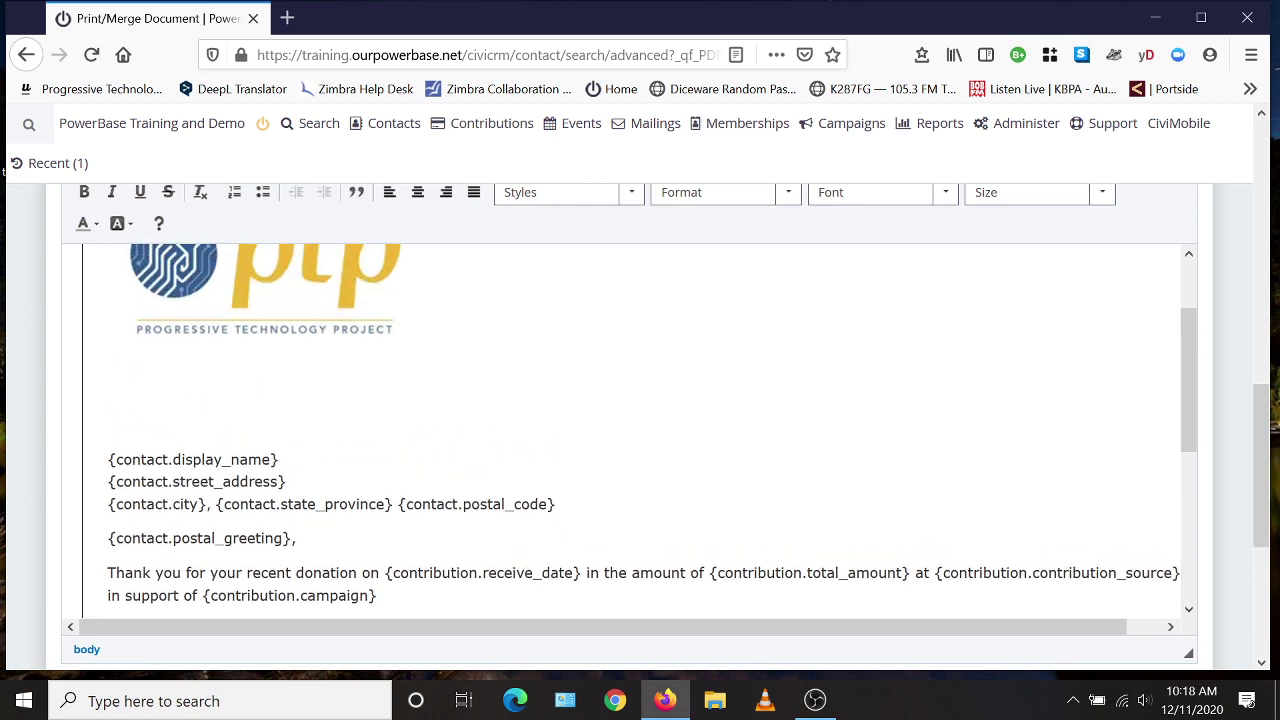
{"action": "scroll", "coordinate": [640, 420], "scroll_direction": "down", "scroll_amount": 2}
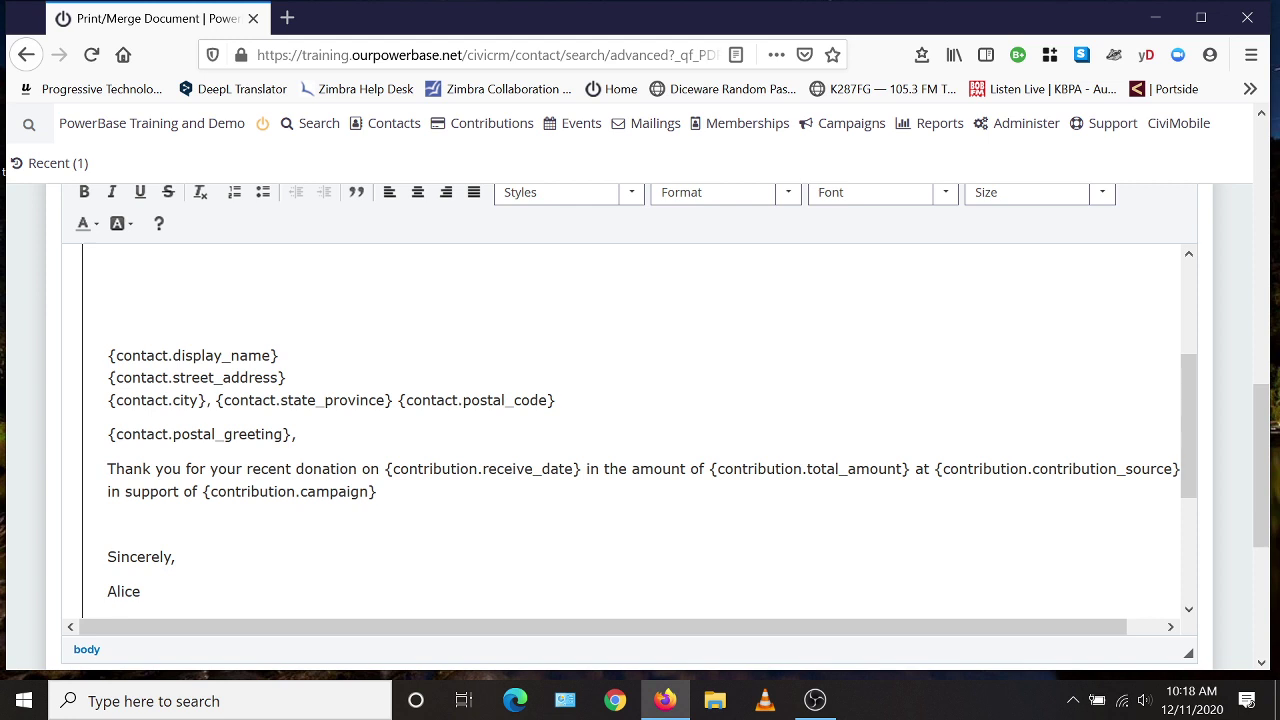
- Replace the postal greeting token in the letter's salutation with "Hi" followed by the contact's First Name token, keeping the comma
{"action": "scroll", "coordinate": [1260, 412], "scroll_direction": "up", "scroll_amount": 2}
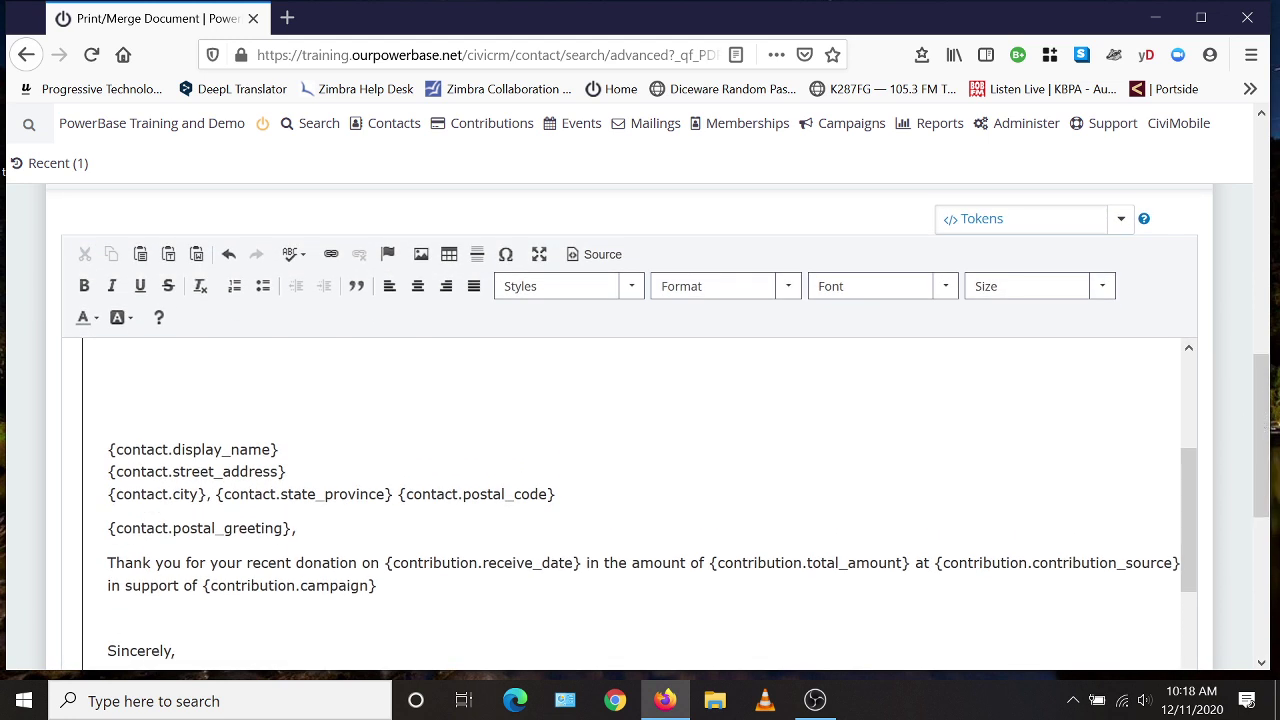
{"action": "left_click_drag", "start_coordinate": [292, 528], "coordinate": [107, 528]}
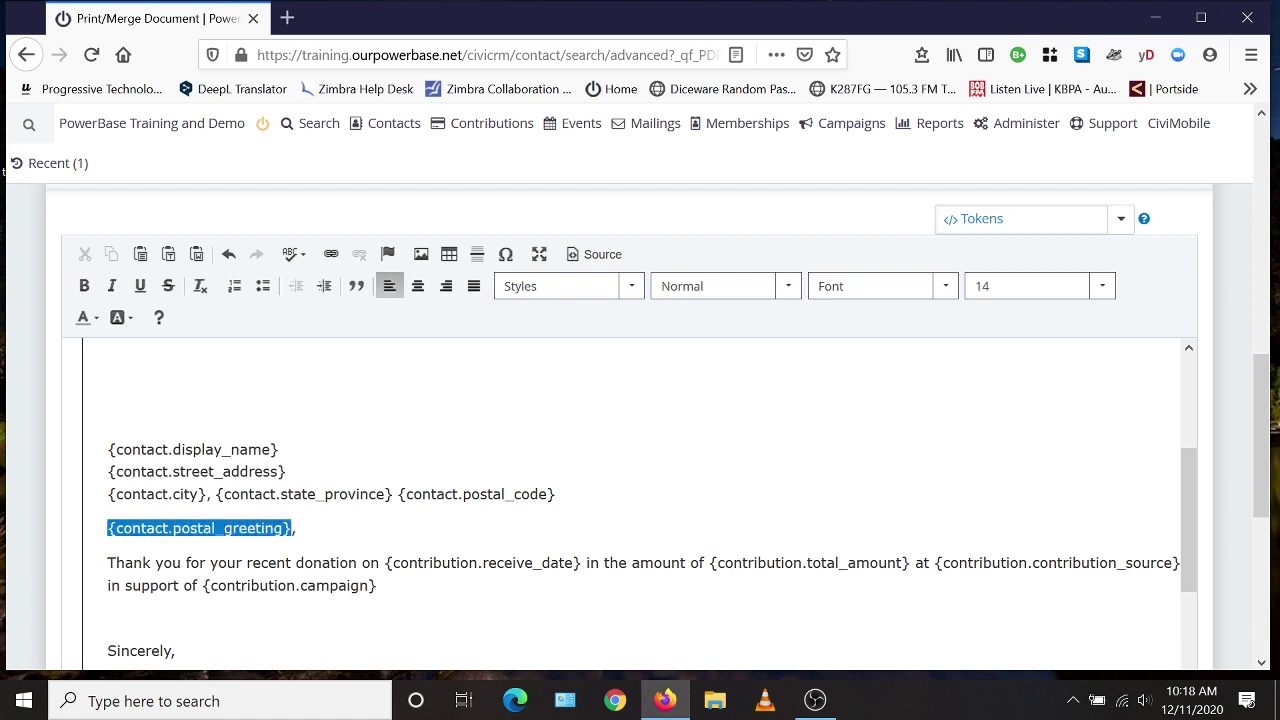
{"action": "type", "text": "Hi ,"}
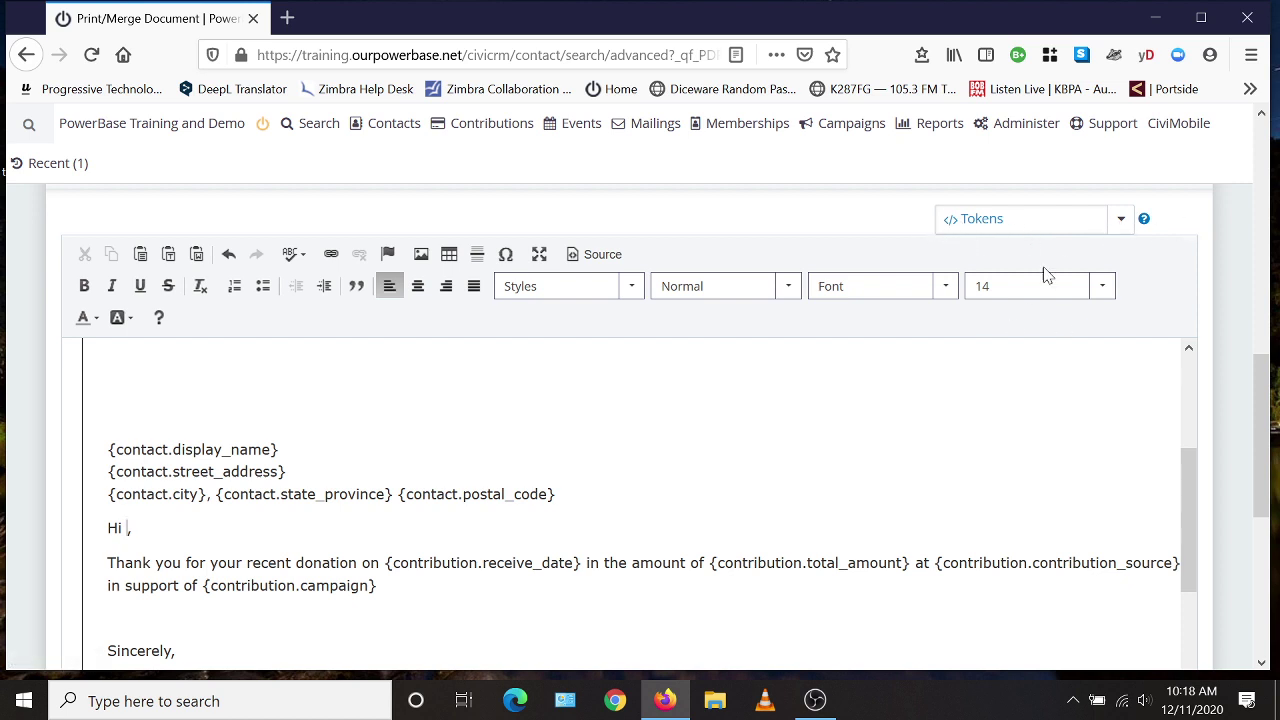
{"action": "left_click", "coordinate": [1004, 229]}
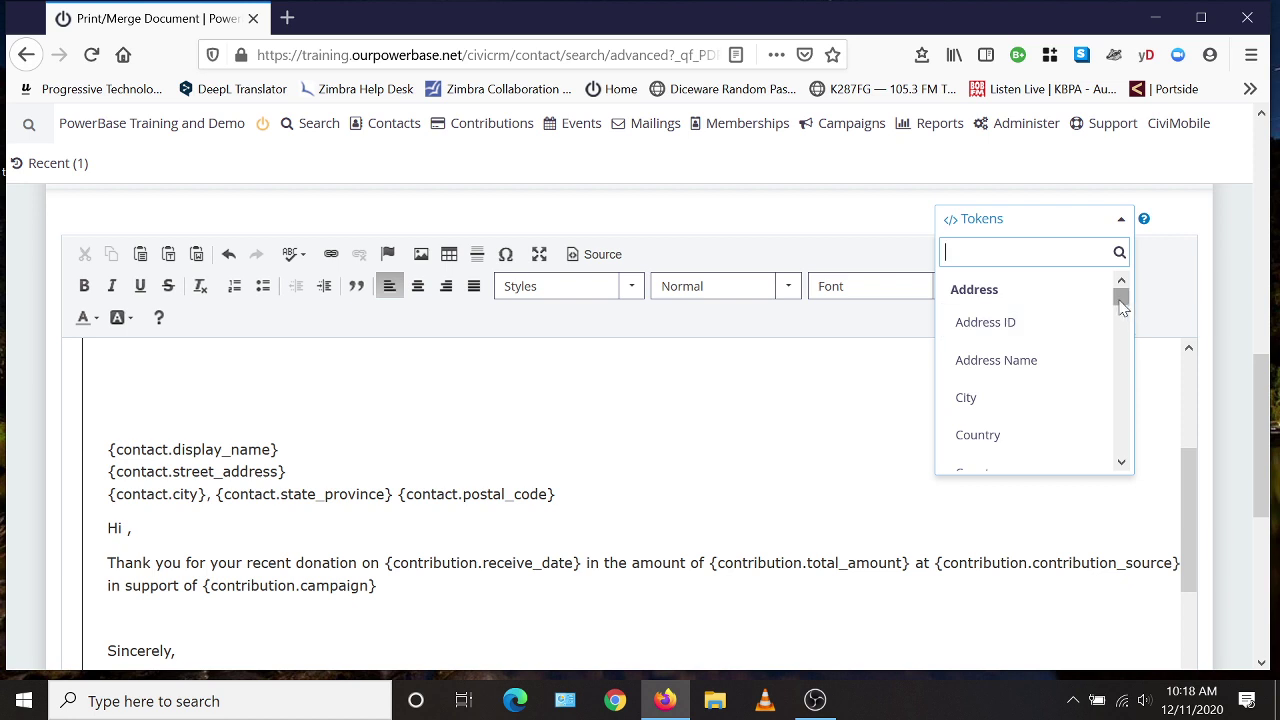
{"action": "mouse_move", "coordinate": [1121, 292]}
{"action": "left_mouse_down"}
{"action": "mouse_move", "coordinate": [1117, 457]}
{"action": "mouse_move", "coordinate": [1128, 272]}
{"action": "left_mouse_up"}
{"action": "type", "text": "fir"}
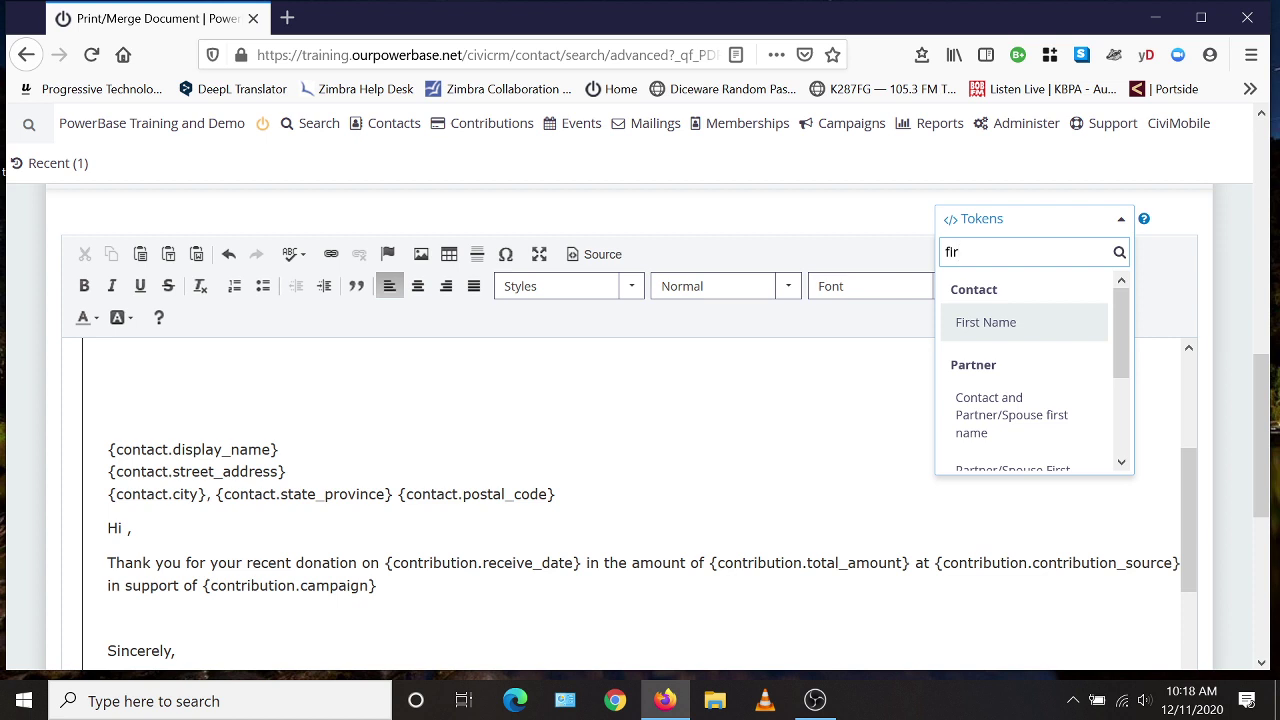
{"action": "left_click", "coordinate": [986, 323]}
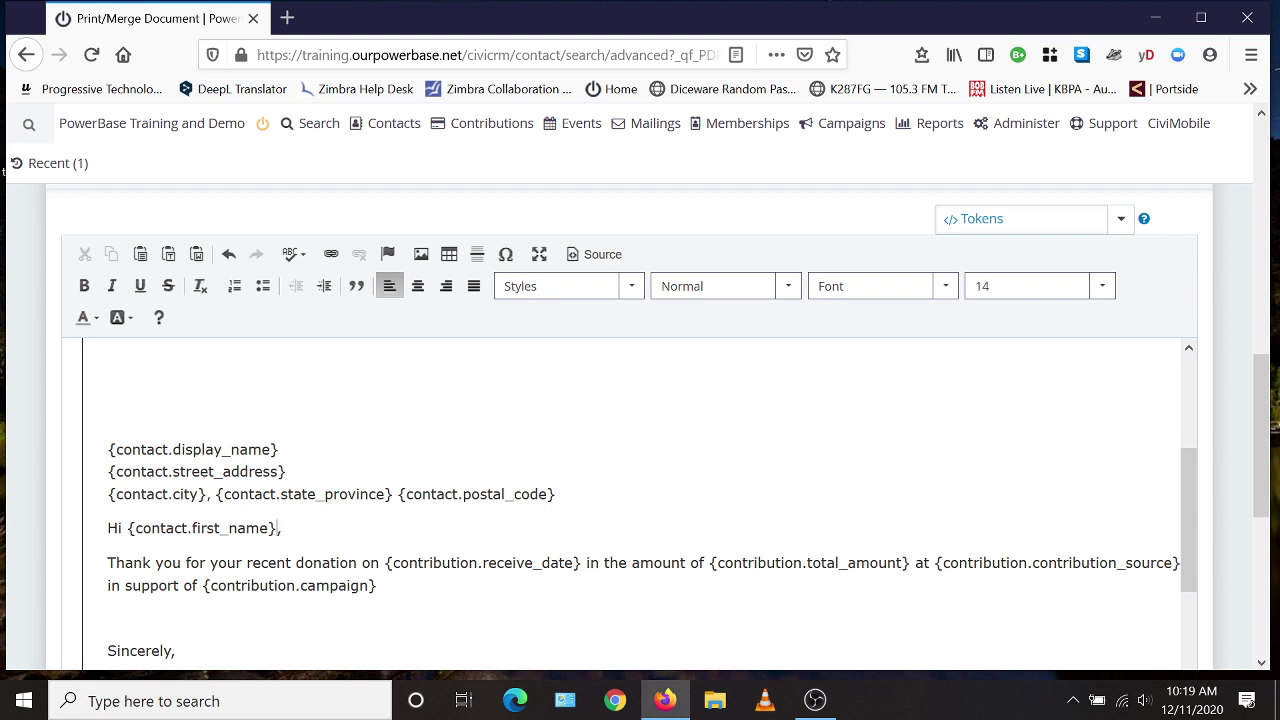
- Make the thank-you letters with document type Portable Document Format (.pdf) and open CiviLetter.pdf in Adobe Acrobat Reader DC
{"action": "scroll", "coordinate": [640, 500], "scroll_direction": "down", "scroll_amount": 2}
{"action": "scroll", "coordinate": [640, 500], "scroll_direction": "down", "scroll_amount": 2}
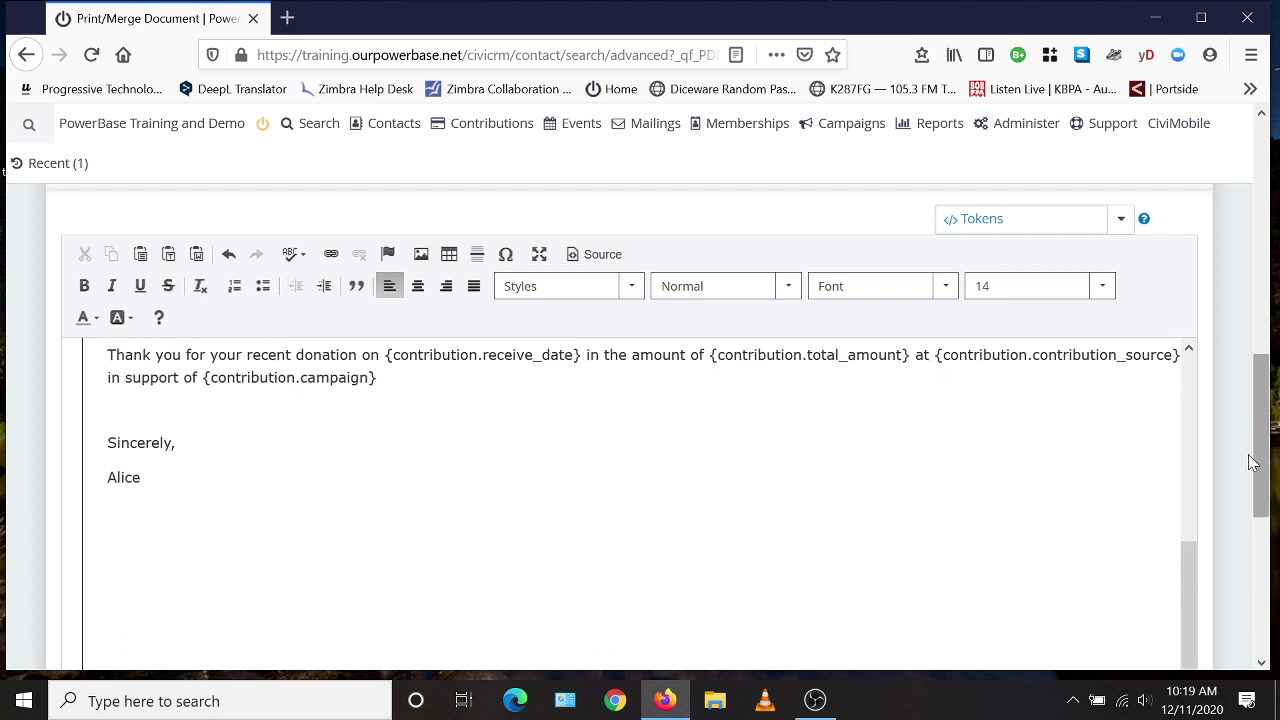
{"action": "scroll", "coordinate": [1249, 502], "scroll_direction": "down", "scroll_amount": 5}
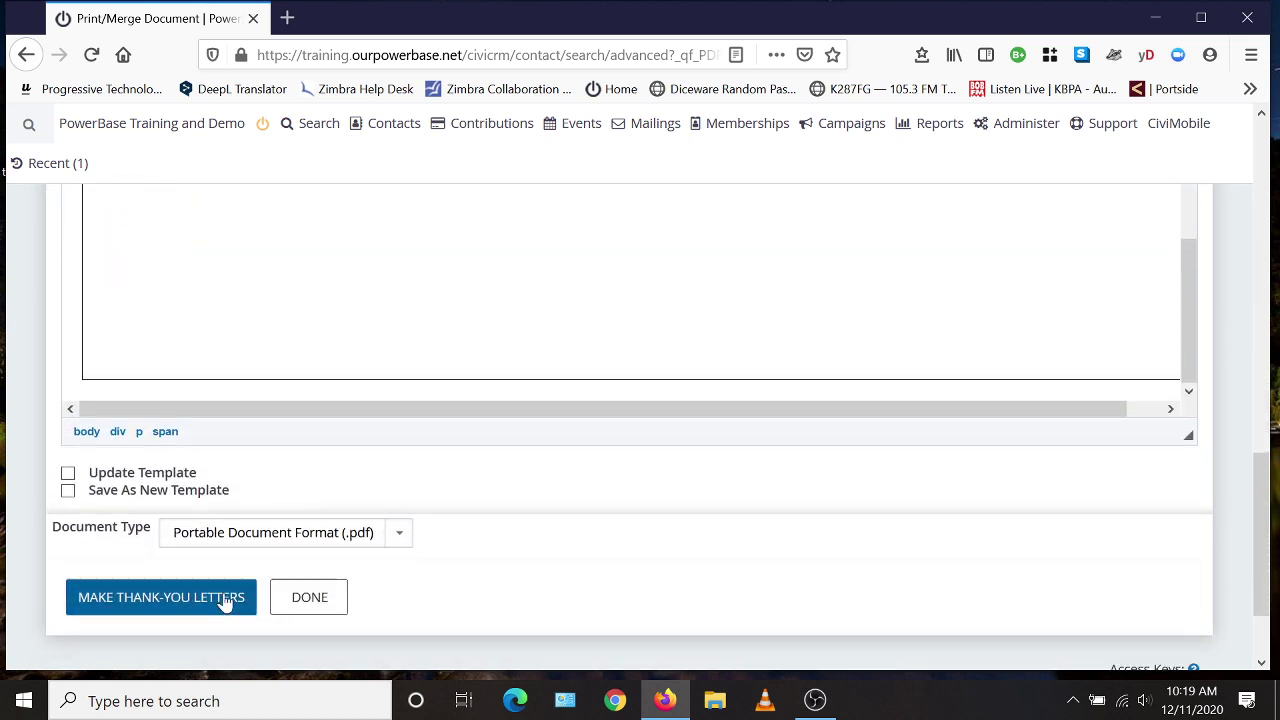
{"action": "left_click", "coordinate": [401, 541]}
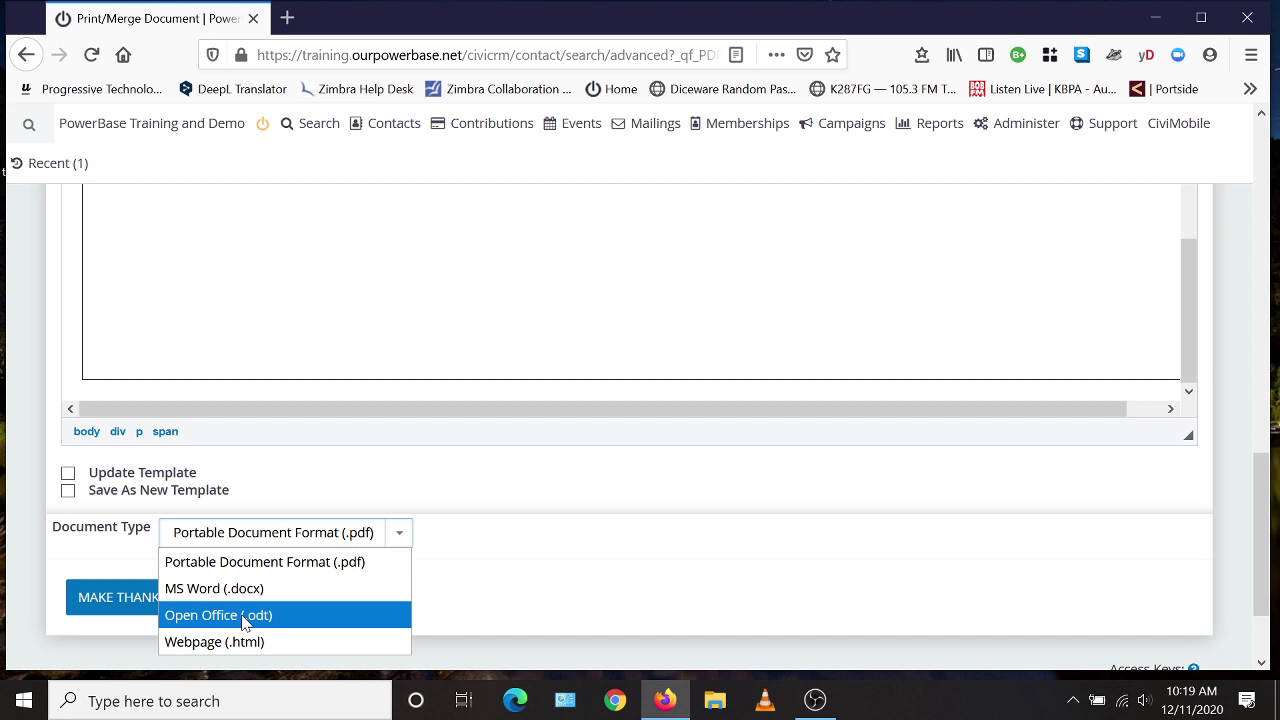
{"action": "left_click", "coordinate": [303, 543]}
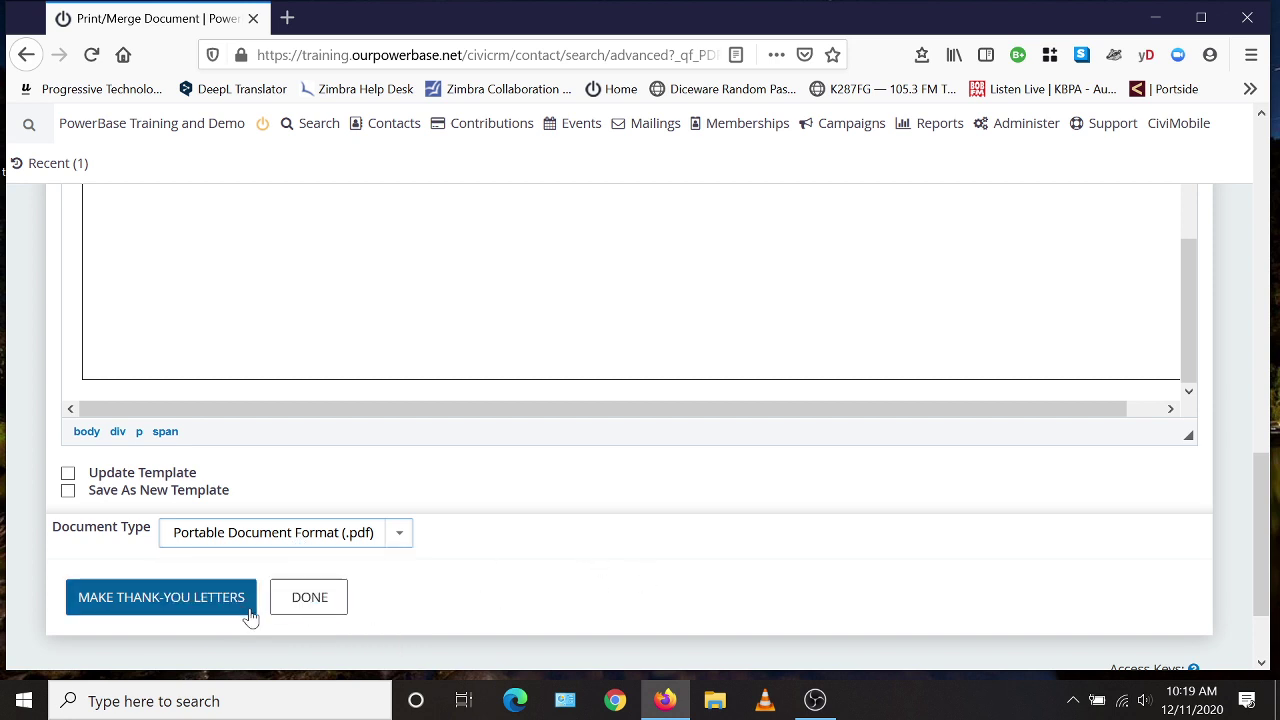
{"action": "left_click", "coordinate": [165, 606]}
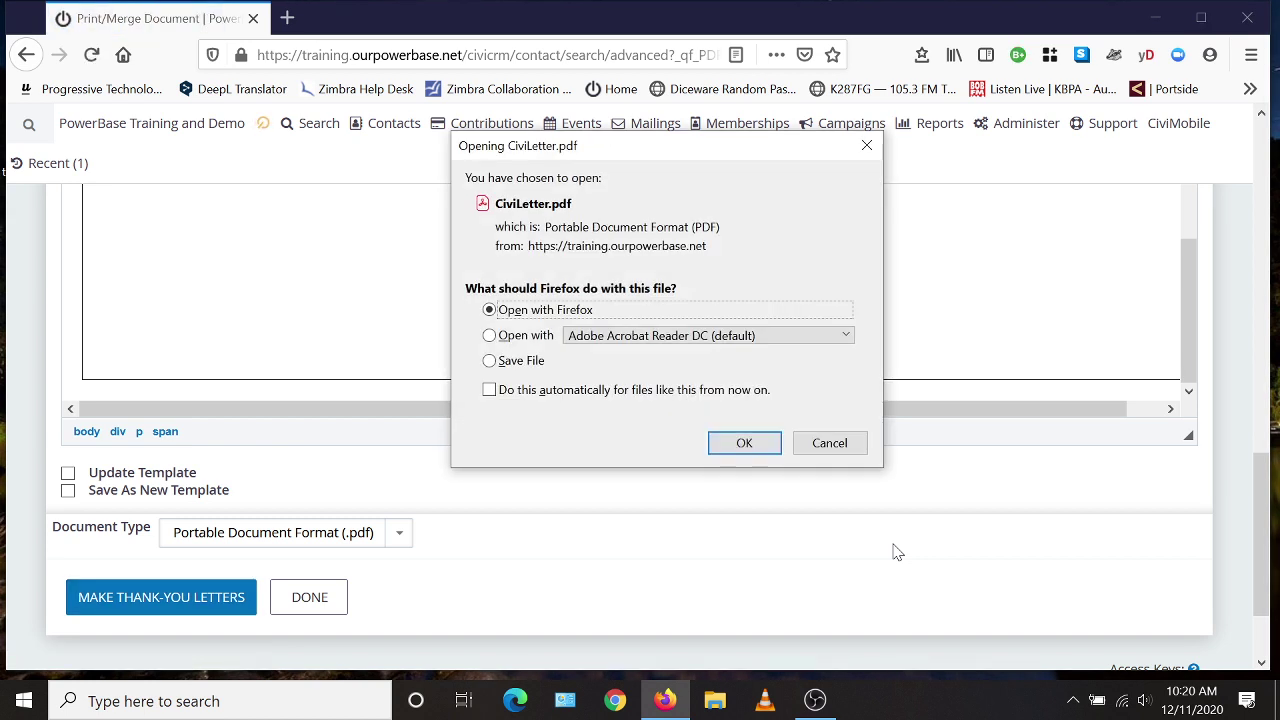
{"action": "left_click", "coordinate": [492, 339]}
{"action": "left_click", "coordinate": [749, 448]}
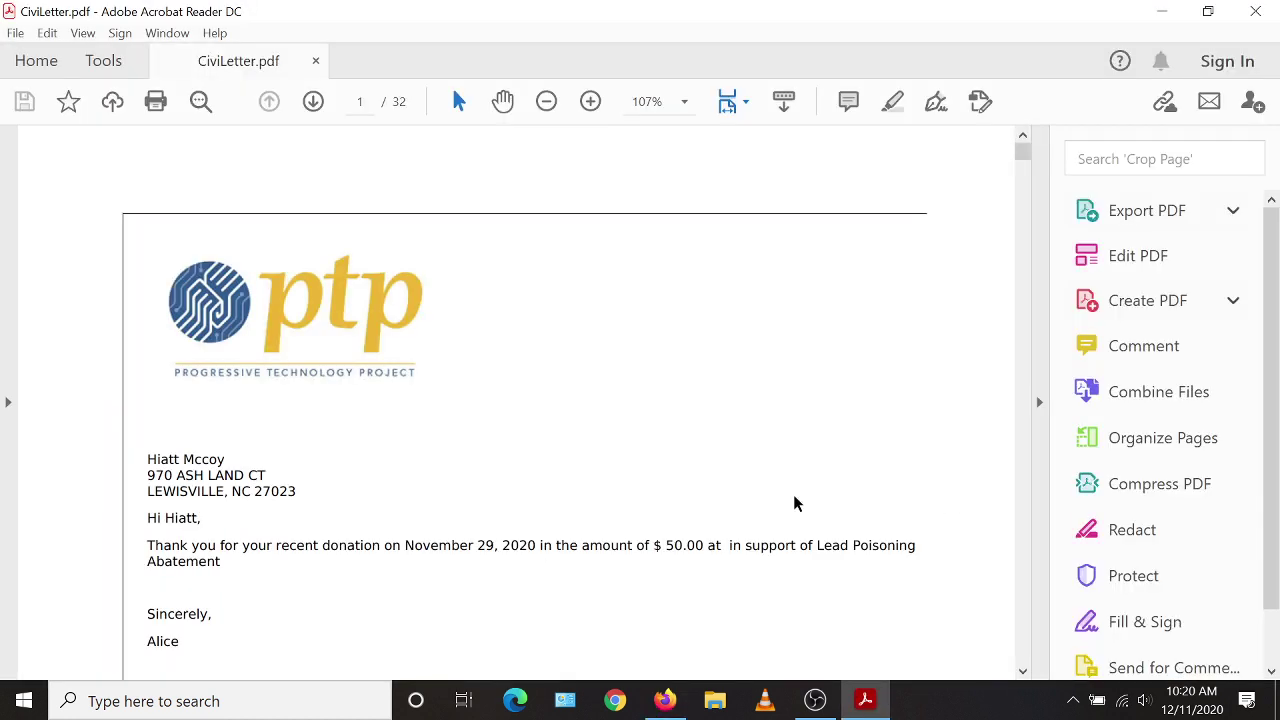
- Look through the first three generated letters, examining the merged addresses, greetings and donation details
{"action": "scroll", "coordinate": [300, 490], "scroll_direction": "down", "scroll_amount": 1}
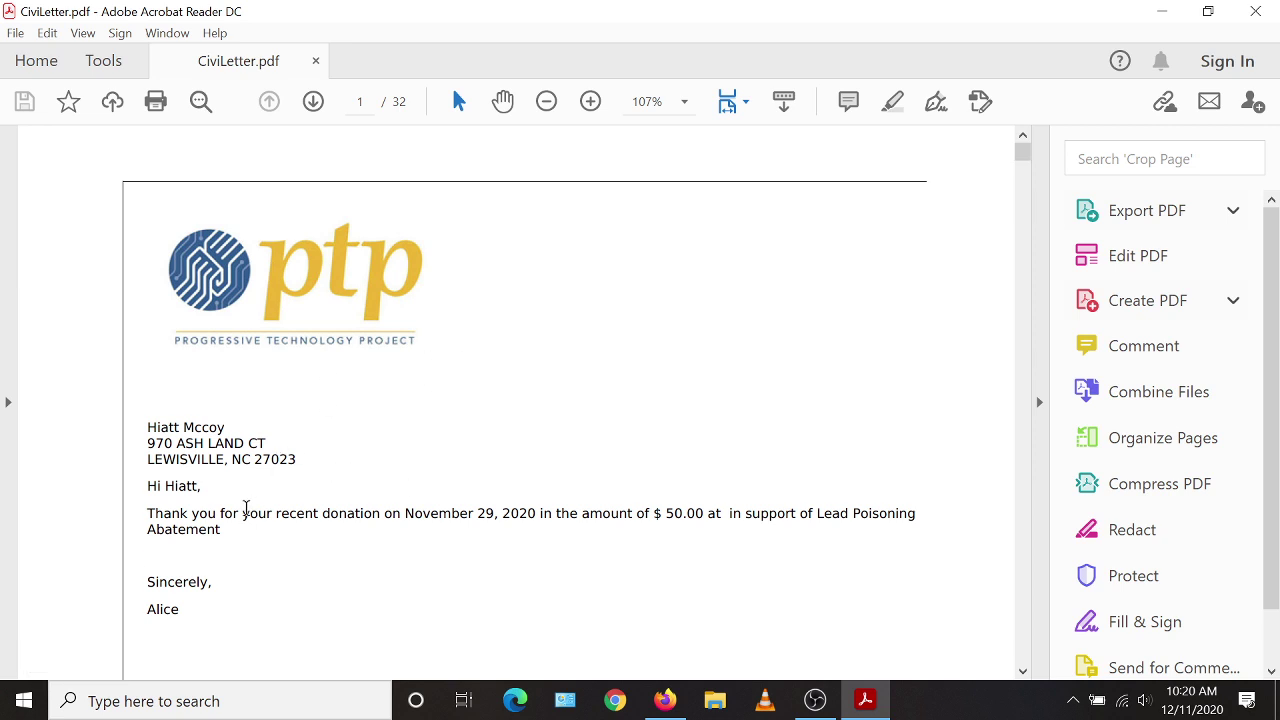
{"action": "scroll", "coordinate": [260, 450], "scroll_direction": "down", "scroll_amount": 2}
{"action": "scroll", "coordinate": [329, 465], "scroll_direction": "down", "scroll_amount": 4}
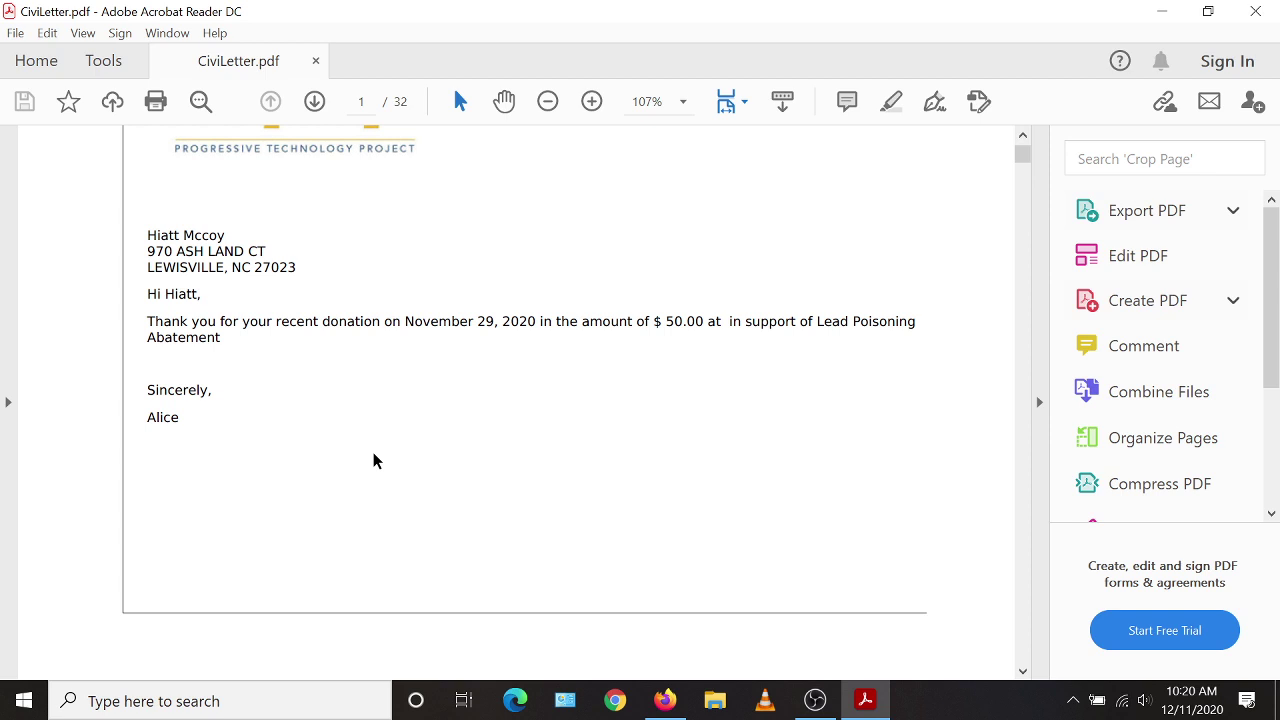
{"action": "scroll", "coordinate": [463, 457], "scroll_direction": "down", "scroll_amount": 12}
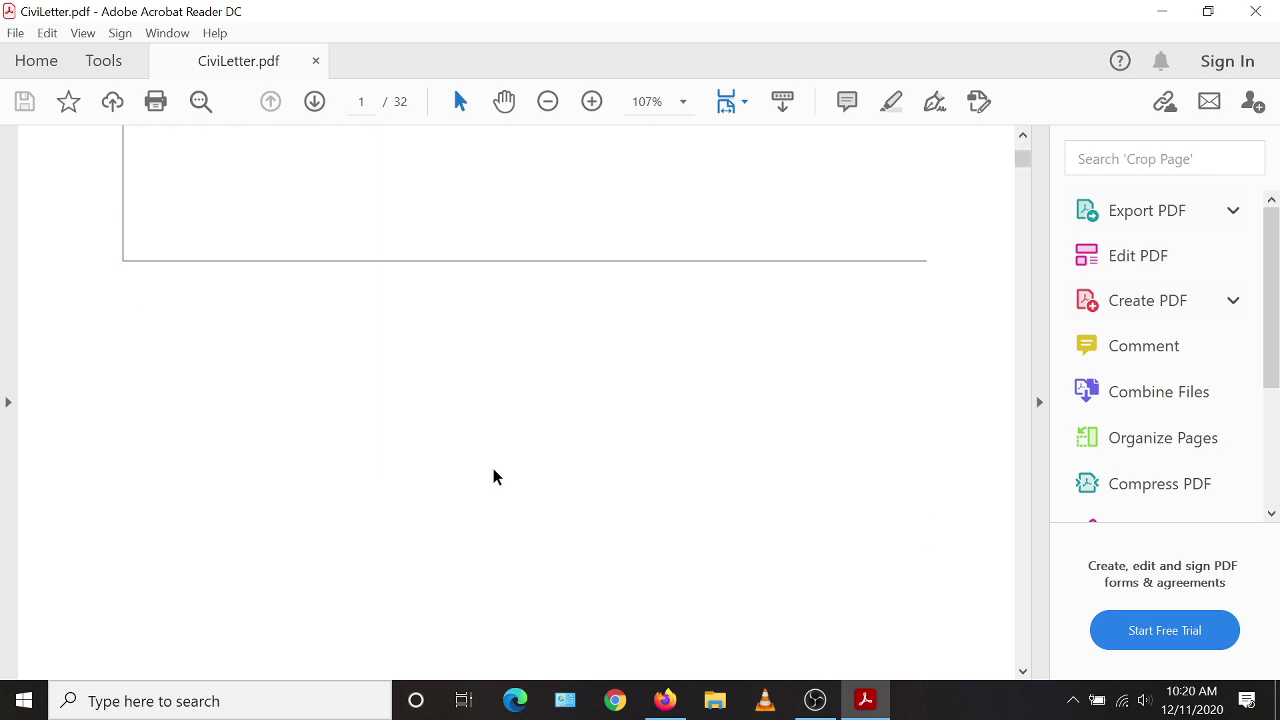
{"action": "scroll", "coordinate": [501, 481], "scroll_direction": "down", "scroll_amount": 15}
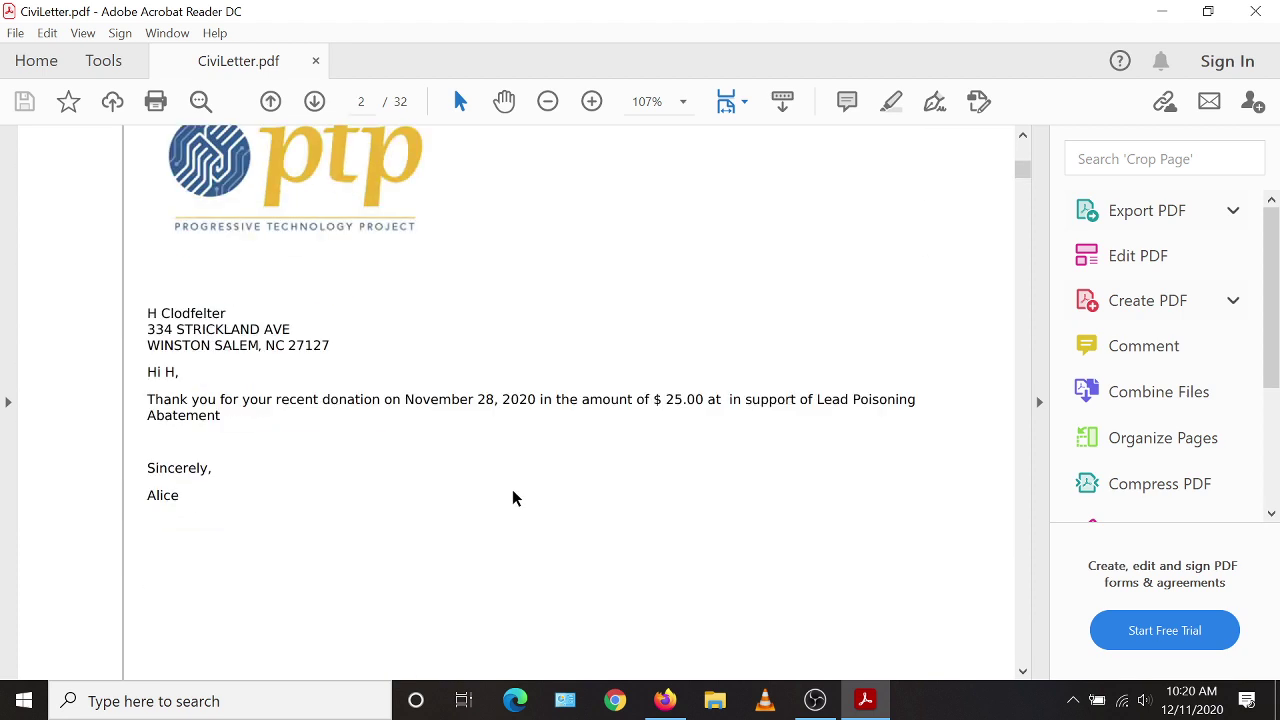
{"action": "scroll", "coordinate": [513, 497], "scroll_direction": "down", "scroll_amount": 20}
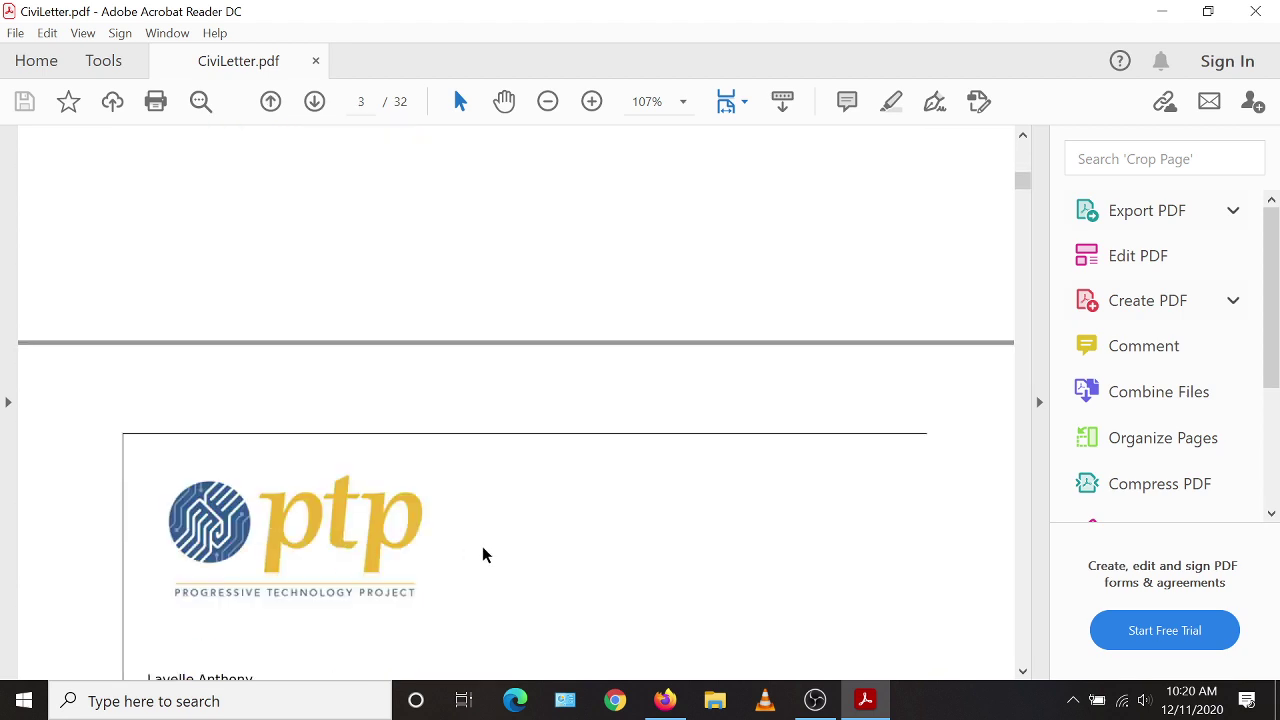
{"action": "scroll", "coordinate": [516, 545], "scroll_direction": "down", "scroll_amount": 1}
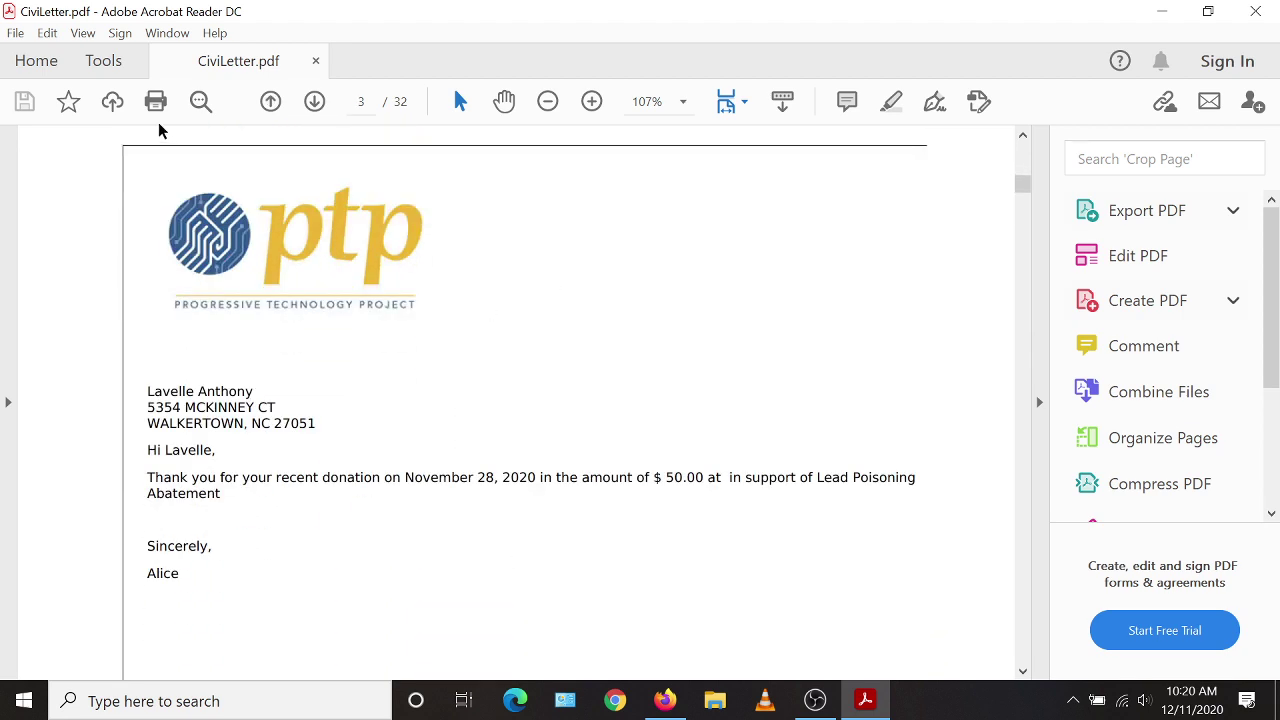